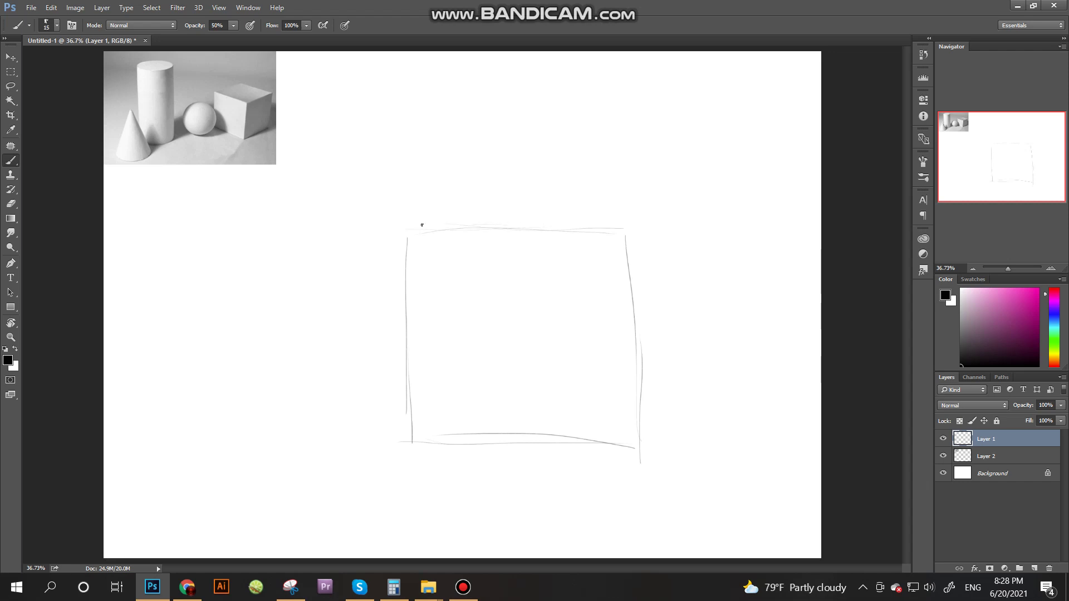
Sketch a circle inside the square guide, rounding off all four corners and reinforcing its outline with overlapping arcs
mouse_move(549, 232)
left_mouse_down()
mouse_move(583, 245)
mouse_move(626, 311)
mouse_move(594, 431)
left_mouse_up()
mouse_move(621, 385)
left_mouse_down()
mouse_move(526, 440)
mouse_move(469, 432)
left_mouse_up()
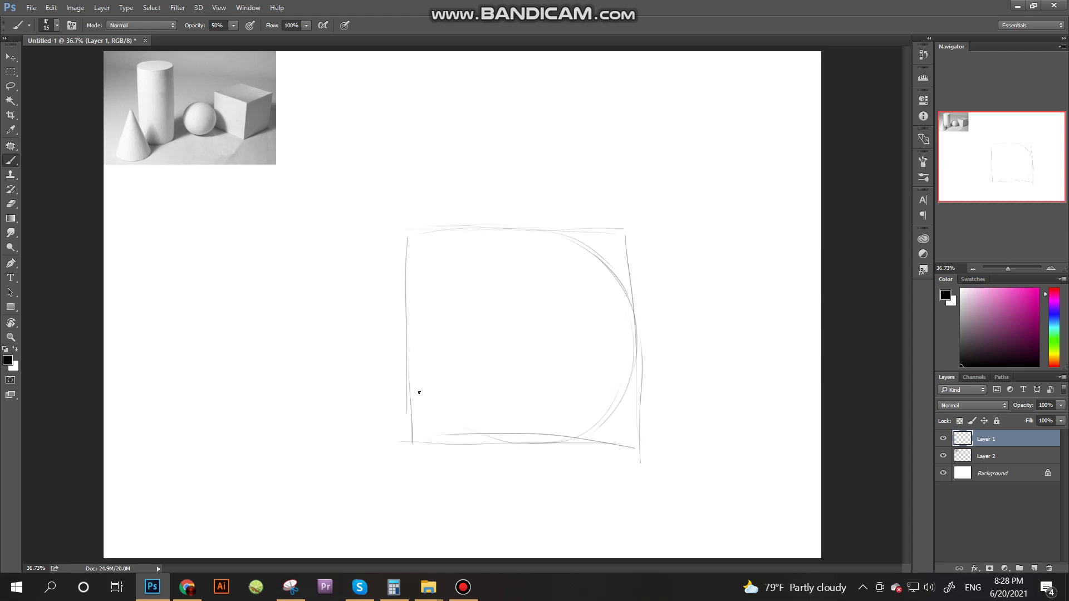
mouse_move(403, 333)
left_mouse_down()
mouse_move(473, 435)
mouse_move(410, 375)
mouse_move(460, 430)
left_mouse_up()
mouse_move(516, 231)
left_mouse_down()
mouse_move(443, 250)
mouse_move(490, 233)
mouse_move(420, 290)
mouse_move(471, 235)
mouse_move(409, 335)
mouse_move(438, 256)
mouse_move(403, 340)
left_mouse_up()
left_click_drag(418, 283, 408, 343)
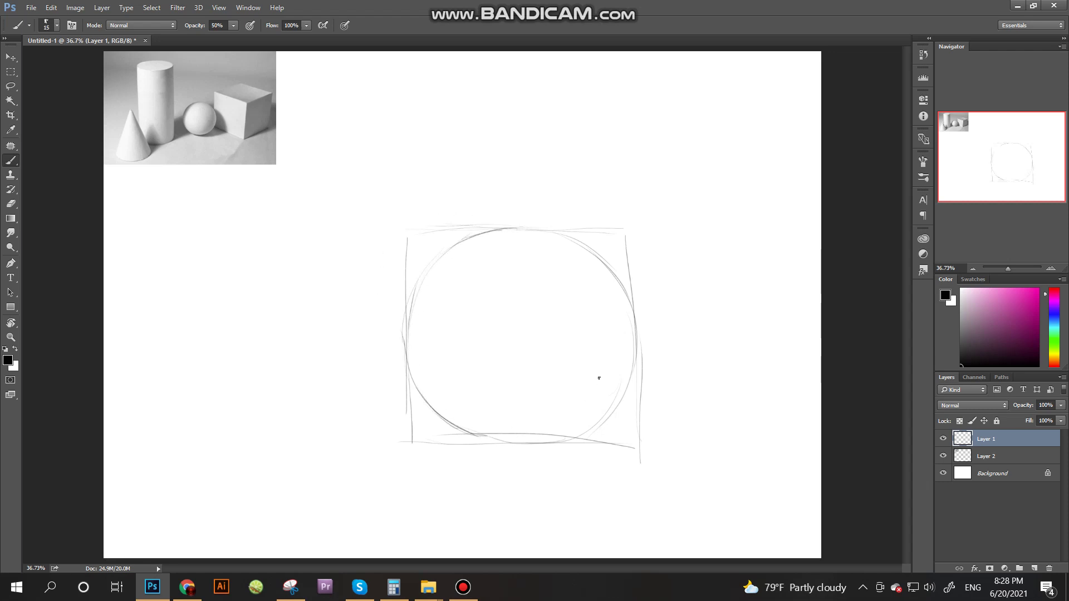
mouse_move(625, 371)
left_mouse_down()
mouse_move(582, 432)
mouse_move(513, 440)
left_mouse_up()
left_click_drag(633, 353, 586, 428)
left_click_drag(559, 236, 516, 229)
Draw a small sun with rays above and left of the circle, plus an arrow showing the light pointing toward it
mouse_move(348, 184)
left_mouse_down()
mouse_move(349, 174)
mouse_move(354, 210)
mouse_move(328, 189)
left_mouse_up()
left_click_drag(333, 173, 340, 179)
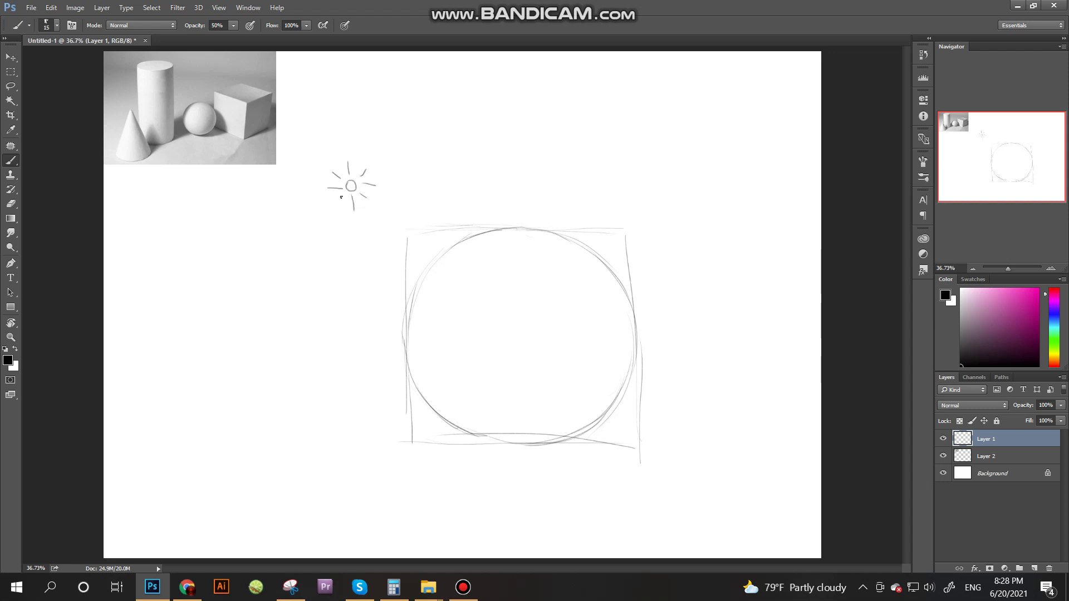
left_click_drag(380, 210, 393, 222)
left_click_drag(389, 212, 393, 223)
Outline a flat elliptical cast shadow extending right from beneath the sphere and reinforce the contact edge
mouse_move(619, 401)
left_mouse_down()
mouse_move(683, 396)
mouse_move(720, 409)
mouse_move(663, 436)
mouse_move(488, 454)
mouse_move(690, 437)
left_mouse_up()
mouse_move(559, 455)
left_mouse_down()
mouse_move(680, 438)
mouse_move(638, 446)
left_mouse_up()
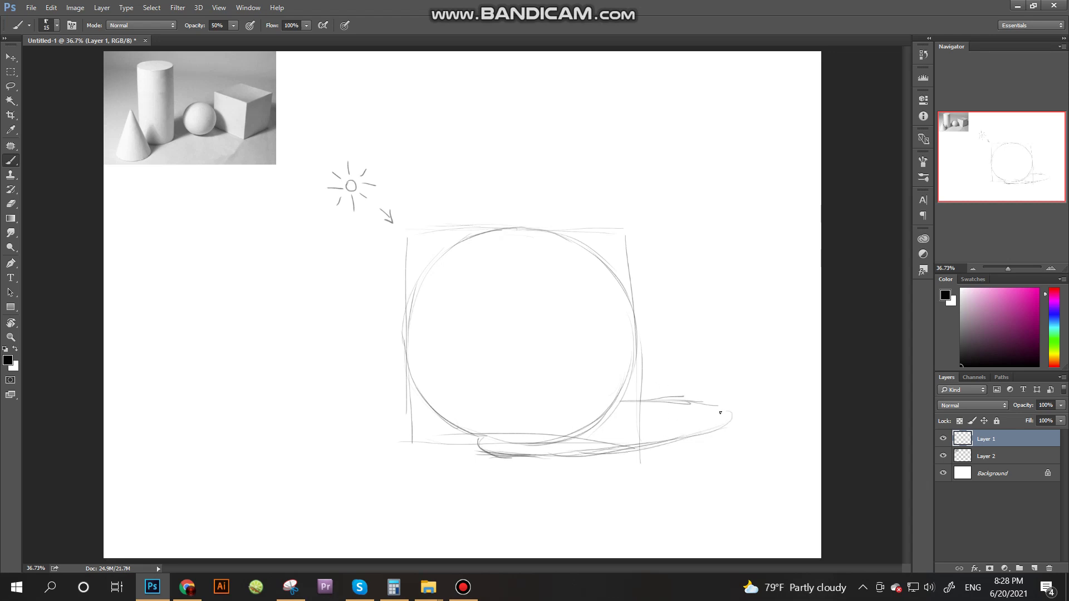
mouse_move(720, 413)
left_mouse_down()
mouse_move(683, 399)
mouse_move(626, 402)
left_mouse_up()
mouse_move(477, 435)
left_mouse_down()
mouse_move(597, 422)
mouse_move(536, 443)
left_mouse_up()
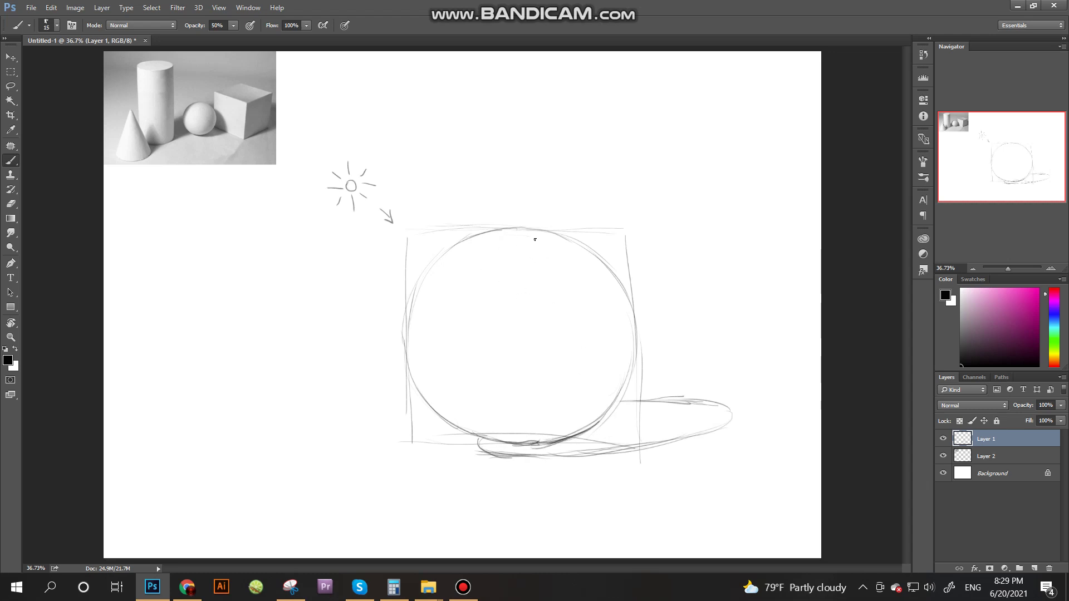
Draw the curved light-shadow boundary and reflected-light line on the sphere, and lay parallel diagonal hatching across the shadow side
left_click_drag(522, 323, 429, 390)
mouse_move(611, 295)
left_mouse_down()
mouse_move(593, 363)
mouse_move(545, 431)
left_mouse_up()
mouse_move(545, 236)
left_mouse_down()
mouse_move(595, 267)
mouse_move(596, 294)
left_mouse_up()
mouse_move(545, 264)
left_mouse_down()
mouse_move(613, 328)
mouse_move(606, 335)
left_mouse_up()
mouse_move(551, 299)
left_mouse_down()
mouse_move(596, 338)
mouse_move(591, 346)
left_mouse_up()
left_click_drag(526, 321, 590, 369)
mouse_move(514, 344)
left_mouse_down()
mouse_move(588, 413)
mouse_move(495, 335)
mouse_move(536, 396)
mouse_move(565, 418)
left_mouse_up()
left_click_drag(491, 359, 554, 424)
mouse_move(480, 362)
left_mouse_down()
mouse_move(546, 439)
mouse_move(526, 417)
left_mouse_up()
mouse_move(471, 374)
left_mouse_down()
mouse_move(530, 431)
mouse_move(515, 425)
left_mouse_up()
mouse_move(452, 379)
left_mouse_down()
mouse_move(517, 439)
mouse_move(506, 441)
left_mouse_up()
mouse_move(441, 382)
left_mouse_down()
mouse_move(504, 448)
mouse_move(490, 434)
left_mouse_up()
left_click_drag(432, 395, 479, 435)
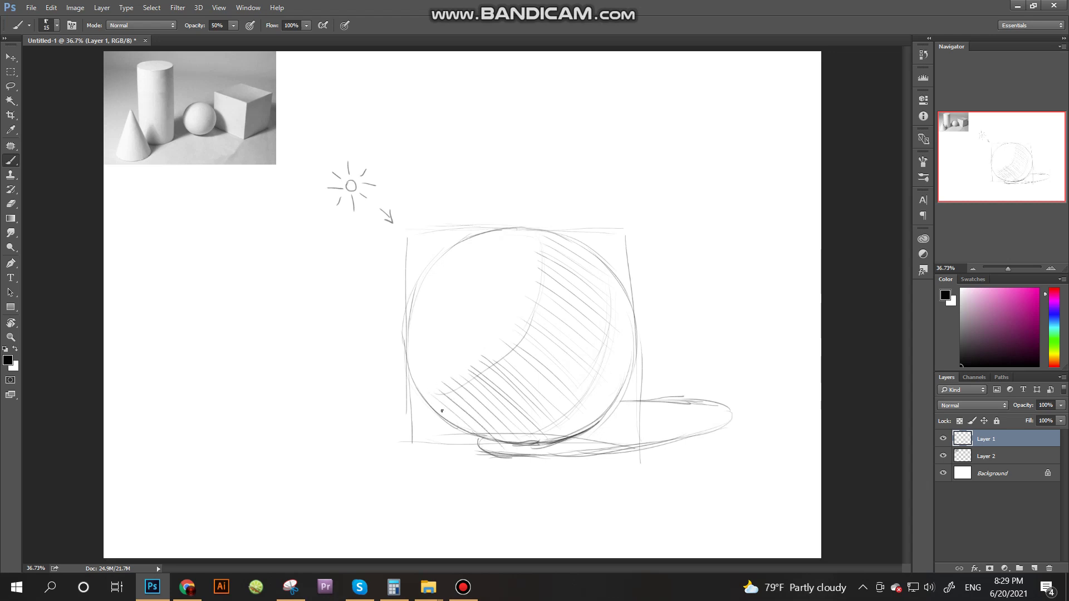
Extend the diagonal hatching to the sphere's right and lower edges, and fill the cast shadow with slanted hatching
left_click_drag(592, 285, 632, 319)
mouse_move(601, 302)
left_mouse_down()
mouse_move(630, 324)
mouse_move(637, 350)
left_mouse_up()
mouse_move(573, 319)
left_mouse_down()
mouse_move(643, 381)
mouse_move(620, 384)
left_mouse_up()
left_click_drag(579, 364, 635, 418)
mouse_move(550, 338)
left_mouse_down()
mouse_move(619, 415)
mouse_move(531, 351)
mouse_move(606, 408)
left_mouse_up()
mouse_move(526, 341)
left_mouse_down()
mouse_move(568, 369)
mouse_move(612, 424)
left_mouse_up()
left_click_drag(548, 386, 573, 409)
left_click_drag(515, 365, 567, 425)
left_click_drag(493, 382, 557, 434)
mouse_move(479, 448)
left_mouse_down()
mouse_move(562, 437)
mouse_move(549, 456)
mouse_move(598, 431)
mouse_move(587, 429)
mouse_move(571, 457)
mouse_move(631, 399)
mouse_move(589, 455)
mouse_move(655, 402)
mouse_move(614, 451)
mouse_move(680, 394)
mouse_move(653, 445)
mouse_move(696, 397)
mouse_move(723, 412)
left_mouse_up()
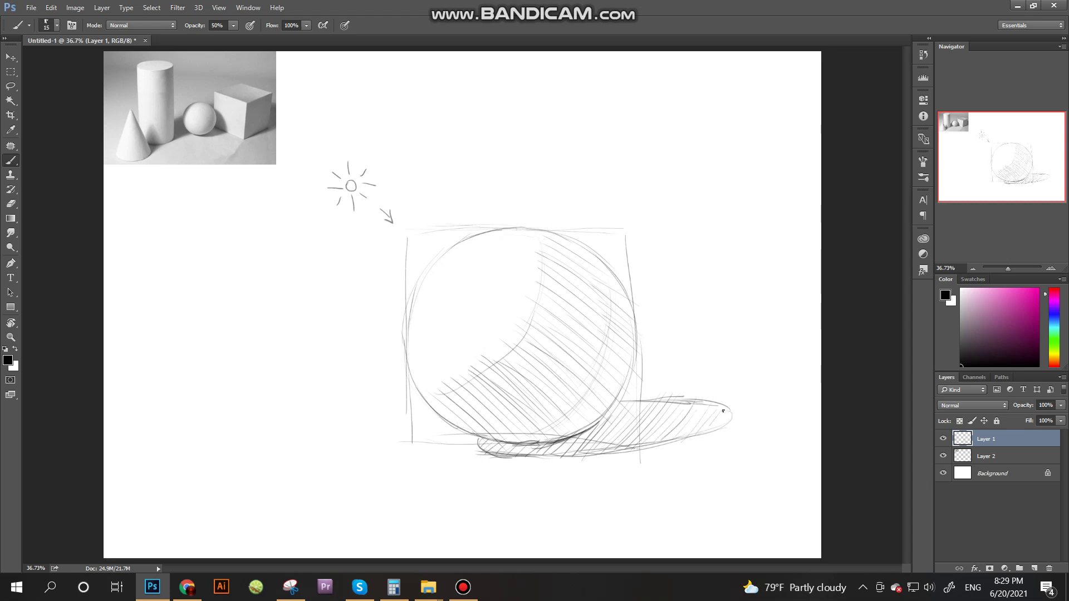
Enlarge the brush to 25 and add a second, darker layer of diagonal hatching over the sphere's whole shadow side
key("bracketright")
left_click_drag(526, 230, 602, 264)
left_click_drag(538, 252, 631, 289)
mouse_move(537, 256)
left_mouse_down()
mouse_move(620, 292)
mouse_move(644, 328)
left_mouse_up()
mouse_move(518, 273)
left_mouse_down()
mouse_move(640, 343)
mouse_move(611, 323)
left_mouse_up()
left_click_drag(533, 295, 630, 347)
mouse_move(519, 299)
left_mouse_down()
mouse_move(633, 363)
mouse_move(609, 362)
left_mouse_up()
mouse_move(516, 318)
left_mouse_down()
mouse_move(613, 375)
mouse_move(612, 397)
left_mouse_up()
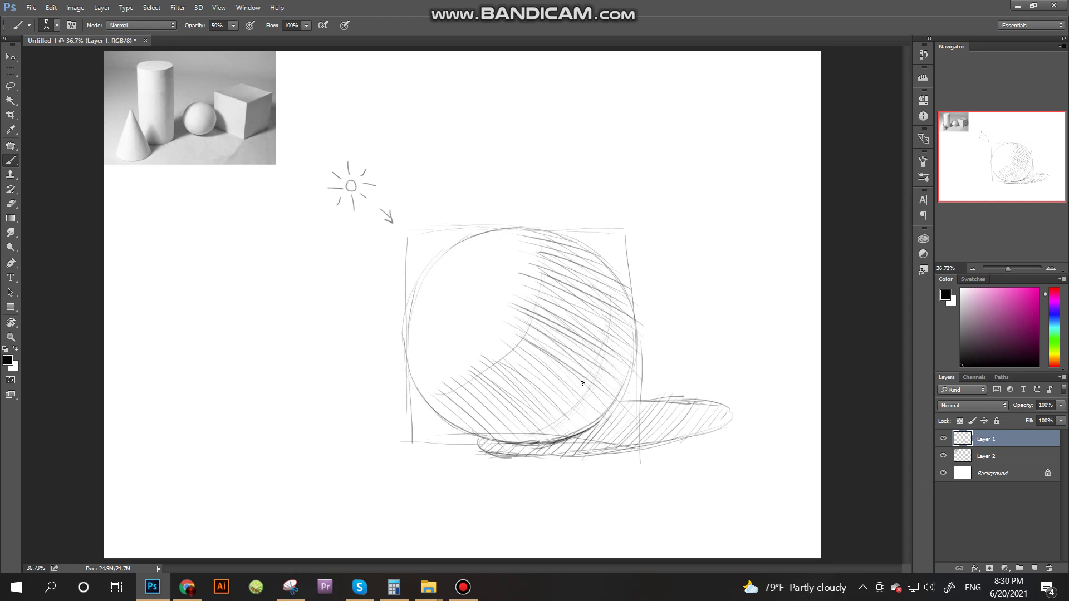
mouse_move(501, 340)
left_mouse_down()
mouse_move(609, 409)
mouse_move(597, 431)
left_mouse_up()
left_click_drag(483, 357, 575, 436)
left_click_drag(517, 402, 558, 435)
left_click_drag(464, 369, 515, 400)
mouse_move(456, 372)
left_mouse_down()
mouse_move(547, 435)
mouse_move(548, 448)
left_mouse_up()
mouse_move(459, 395)
left_mouse_down()
mouse_move(518, 436)
mouse_move(490, 432)
left_mouse_up()
left_click_drag(419, 392, 467, 429)
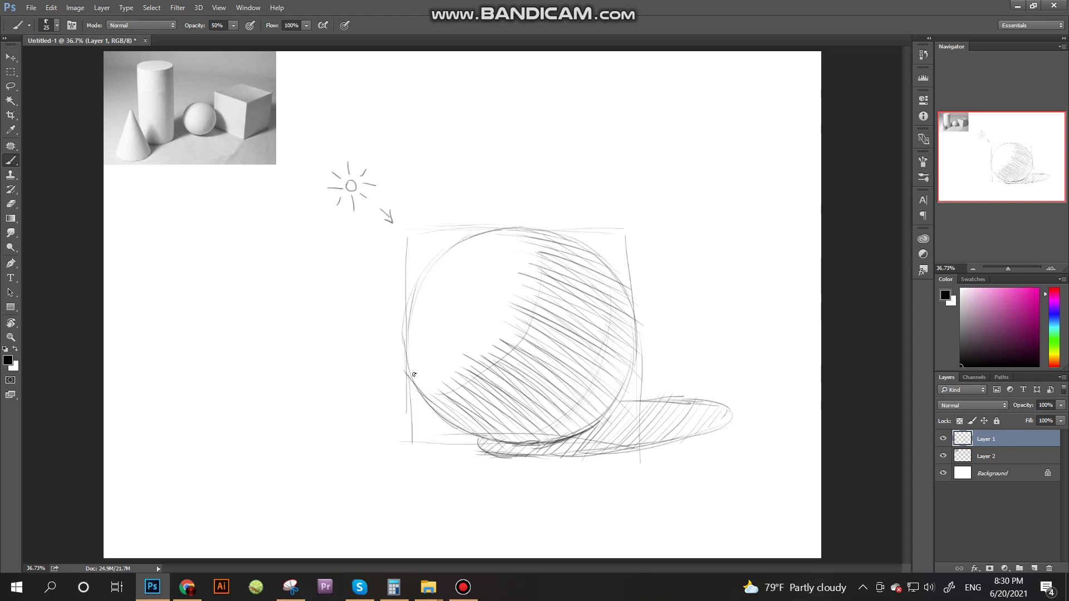
Strengthen the sphere's lower-left outline and cross-hatch the right part of its shadow side with steep curved strokes
left_click_drag(404, 336, 427, 395)
left_click_drag(549, 247, 550, 292)
key("ctrl+z")
left_click_drag(549, 244, 560, 317)
mouse_move(571, 246)
left_mouse_down()
mouse_move(590, 322)
mouse_move(605, 330)
left_mouse_up()
left_click_drag(594, 259, 618, 317)
left_click_drag(612, 281, 632, 352)
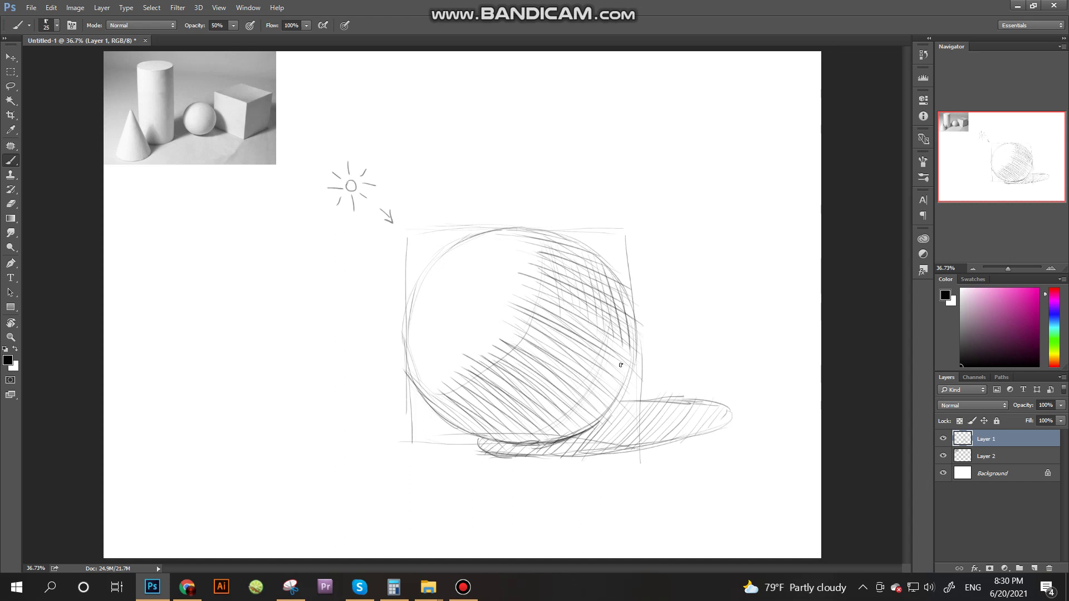
mouse_move(615, 331)
left_mouse_down()
mouse_move(603, 414)
mouse_move(595, 406)
left_mouse_up()
mouse_move(595, 312)
left_mouse_down()
mouse_move(582, 407)
mouse_move(563, 388)
mouse_move(556, 402)
left_mouse_up()
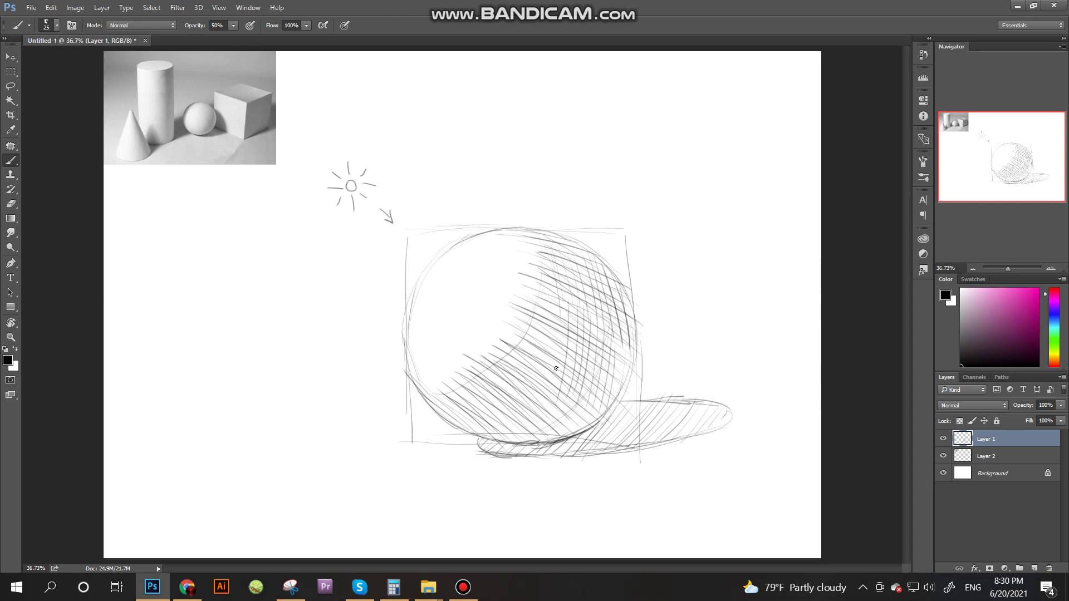
left_click_drag(563, 312, 549, 402)
left_click_drag(555, 330, 541, 397)
left_click_drag(552, 301, 530, 382)
Continue the cross-hatching through the lower shadow area, following the curve toward the sphere's lower-left edge
left_click_drag(604, 403, 580, 427)
left_click_drag(595, 371, 532, 434)
mouse_move(569, 372)
left_mouse_down()
mouse_move(535, 423)
mouse_move(477, 445)
left_mouse_up()
left_click_drag(546, 370, 476, 433)
mouse_move(539, 365)
left_mouse_down()
mouse_move(452, 422)
mouse_move(427, 416)
left_mouse_up()
mouse_move(520, 357)
left_mouse_down()
mouse_move(426, 402)
mouse_move(442, 391)
left_mouse_up()
left_click_drag(548, 320, 513, 374)
left_click_drag(546, 305, 508, 369)
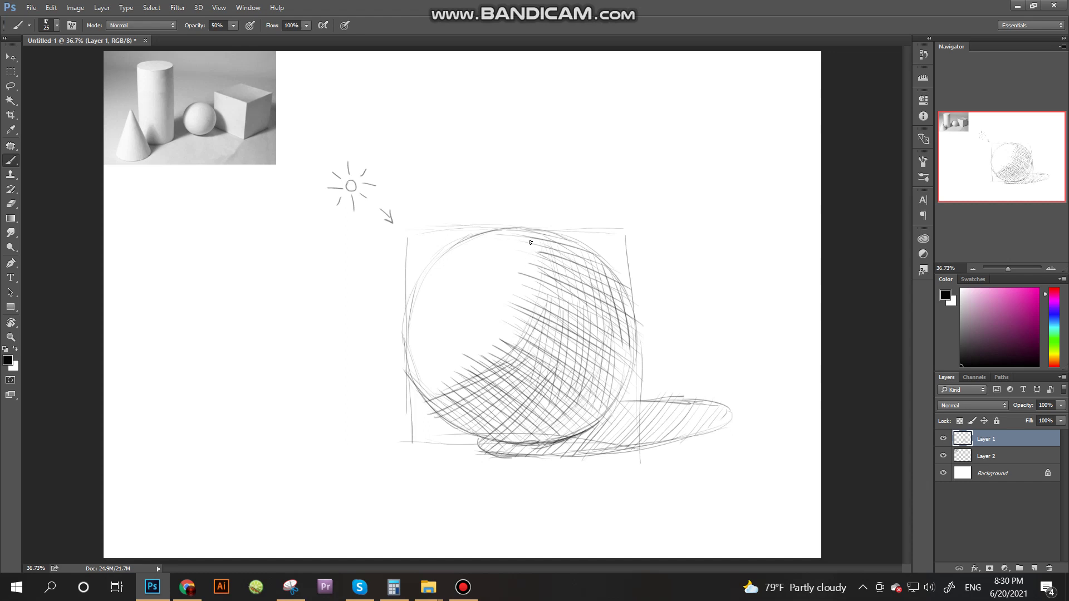
Darken the light-shadow boundary with curved strokes running from the top of the sphere down to its lower left
left_click_drag(529, 228, 557, 282)
left_click_drag(520, 231, 558, 311)
left_click_drag(522, 250, 563, 342)
mouse_move(534, 285)
left_mouse_down()
mouse_move(517, 354)
mouse_move(547, 362)
left_mouse_up()
left_click_drag(569, 283, 551, 358)
left_click_drag(576, 286, 556, 367)
left_click_drag(541, 233, 566, 292)
mouse_move(558, 249)
left_mouse_down()
mouse_move(575, 286)
mouse_move(493, 375)
left_mouse_up()
left_click_drag(534, 322, 488, 393)
mouse_move(545, 340)
left_mouse_down()
mouse_move(504, 398)
mouse_move(515, 391)
left_mouse_up()
mouse_move(558, 346)
left_mouse_down()
mouse_move(518, 403)
mouse_move(429, 416)
left_mouse_up()
mouse_move(496, 393)
left_mouse_down()
mouse_move(435, 416)
mouse_move(448, 418)
left_mouse_up()
left_click_drag(527, 399, 469, 422)
mouse_move(520, 405)
left_mouse_down()
mouse_move(467, 427)
mouse_move(490, 425)
left_mouse_up()
left_click_drag(488, 423, 465, 432)
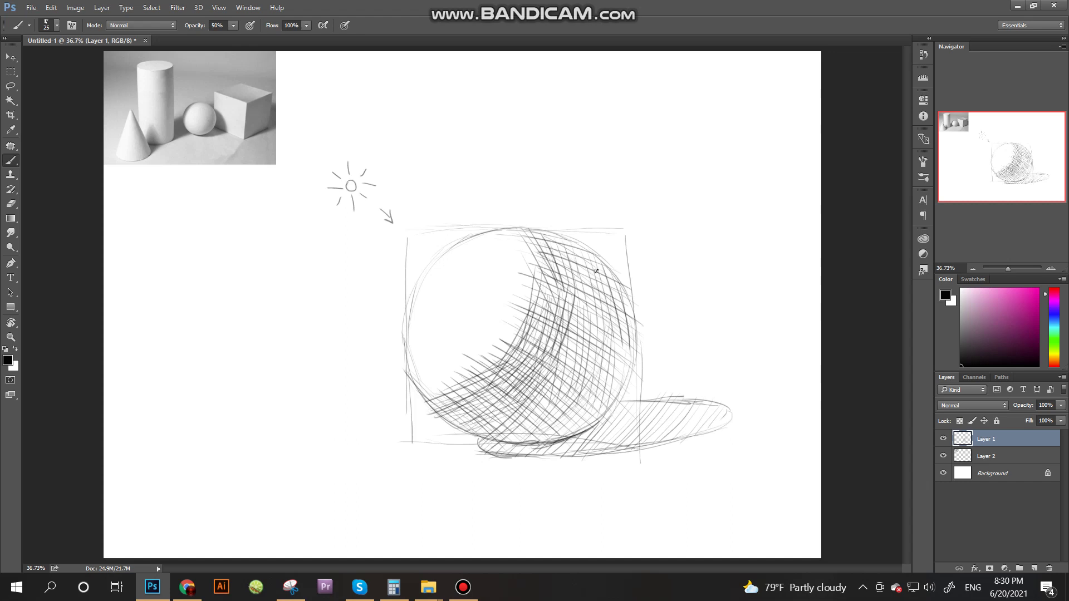
Deepen the core shadow with short diagonal strokes across its band, from the sphere's upper right to its base
left_click_drag(558, 242, 610, 281)
left_click_drag(567, 257, 613, 311)
left_click_drag(581, 295, 611, 321)
left_click_drag(557, 280, 605, 313)
left_click_drag(554, 282, 606, 324)
left_click_drag(553, 292, 590, 332)
left_click_drag(547, 304, 588, 351)
mouse_move(548, 322)
left_mouse_down()
mouse_move(593, 359)
mouse_move(586, 367)
left_mouse_up()
mouse_move(542, 331)
left_mouse_down()
mouse_move(567, 353)
mouse_move(531, 329)
left_mouse_up()
mouse_move(578, 388)
left_mouse_down()
mouse_move(528, 339)
mouse_move(530, 378)
left_mouse_up()
left_click_drag(563, 412, 502, 372)
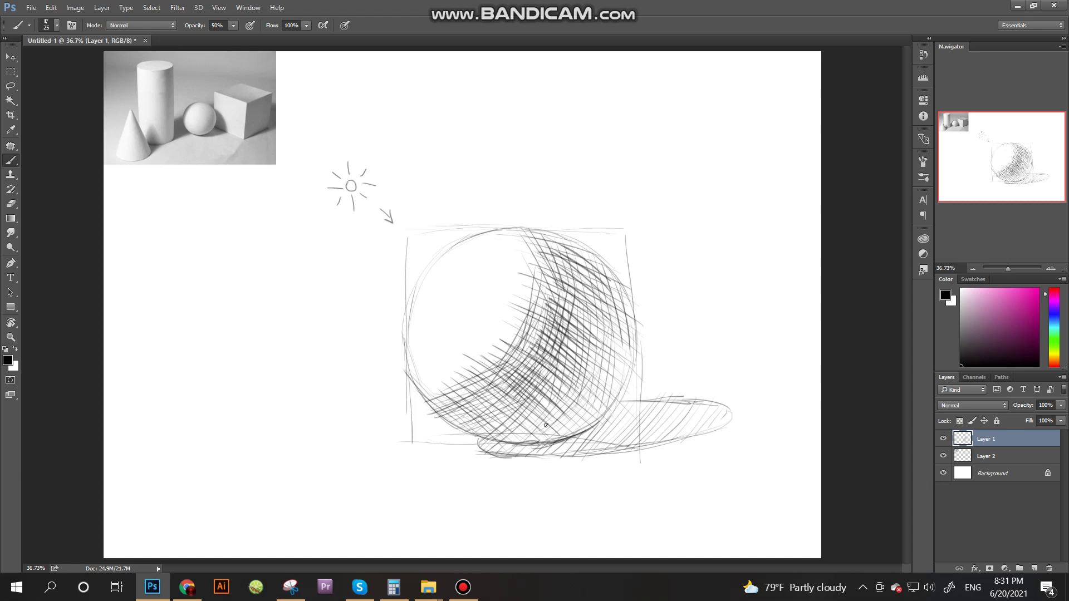
mouse_move(543, 427)
left_mouse_down()
mouse_move(493, 386)
mouse_move(473, 389)
left_mouse_up()
mouse_move(504, 434)
left_mouse_down()
mouse_move(459, 399)
mouse_move(451, 417)
left_mouse_up()
Build up the core shadow with long strokes along the sphere's curve, sweeping from upper right to lower left
mouse_move(592, 258)
left_mouse_down()
mouse_move(600, 315)
mouse_move(588, 310)
left_mouse_up()
left_click_drag(568, 265, 584, 366)
mouse_move(591, 303)
left_mouse_down()
mouse_move(577, 381)
mouse_move(562, 379)
mouse_move(538, 432)
left_mouse_up()
left_click_drag(582, 353, 537, 427)
mouse_move(576, 355)
left_mouse_down()
mouse_move(531, 422)
mouse_move(525, 415)
left_mouse_up()
left_click_drag(568, 345, 519, 412)
mouse_move(559, 348)
left_mouse_down()
mouse_move(519, 400)
mouse_move(515, 385)
left_mouse_up()
left_click_drag(559, 421, 504, 448)
left_click_drag(556, 407, 501, 439)
mouse_move(551, 406)
left_mouse_down()
mouse_move(492, 437)
mouse_move(509, 442)
mouse_move(463, 435)
left_mouse_up()
mouse_move(533, 401)
left_mouse_down()
mouse_move(456, 431)
mouse_move(446, 421)
left_mouse_up()
left_click_drag(521, 388, 459, 413)
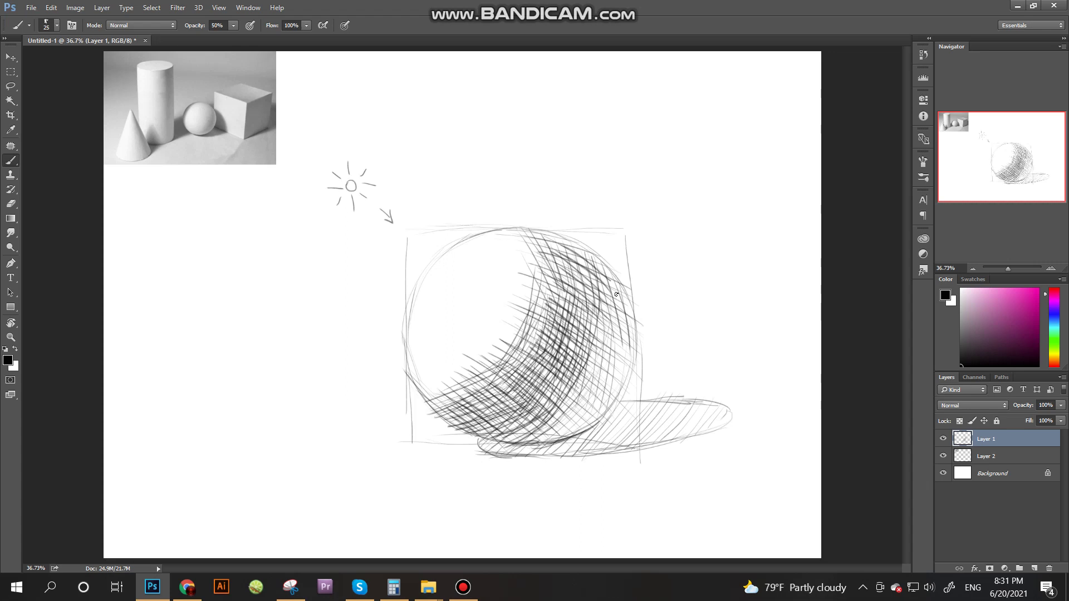
Hatch the reflected-light zone between the core shadow and the sphere's right and bottom edges with steep diagonal strokes
left_click_drag(612, 289, 635, 310)
left_click_drag(585, 262, 614, 286)
mouse_move(593, 282)
left_mouse_down()
mouse_move(640, 337)
mouse_move(635, 319)
mouse_move(642, 348)
left_mouse_up()
mouse_move(597, 301)
left_mouse_down()
mouse_move(627, 340)
mouse_move(633, 371)
left_mouse_up()
mouse_move(580, 316)
left_mouse_down()
mouse_move(629, 380)
mouse_move(619, 397)
left_mouse_up()
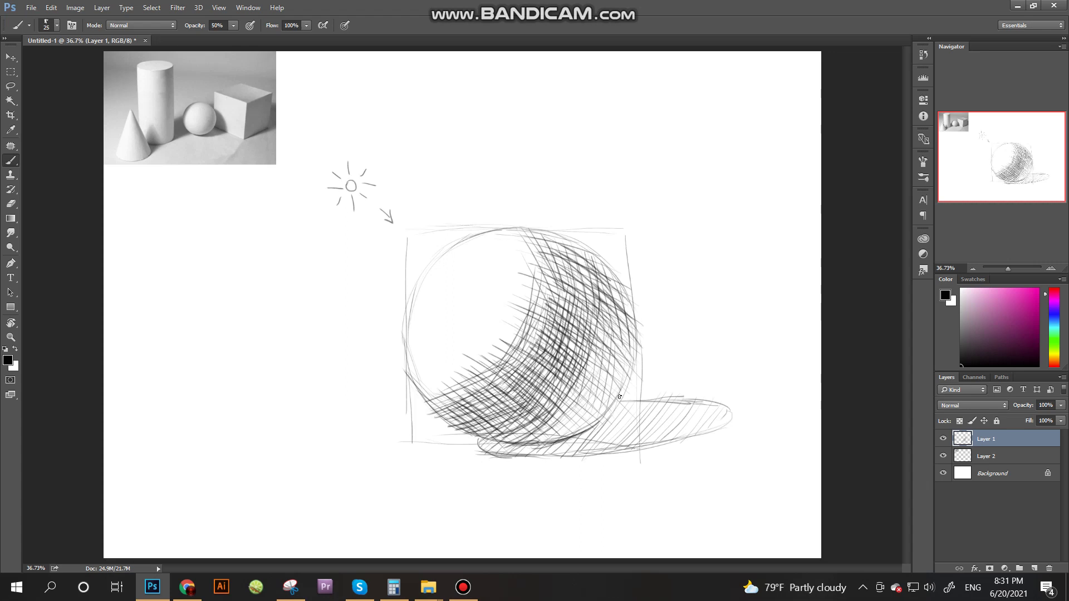
mouse_move(576, 340)
left_mouse_down()
mouse_move(613, 401)
mouse_move(607, 423)
left_mouse_up()
mouse_move(556, 361)
left_mouse_down()
mouse_move(595, 434)
mouse_move(576, 439)
left_mouse_up()
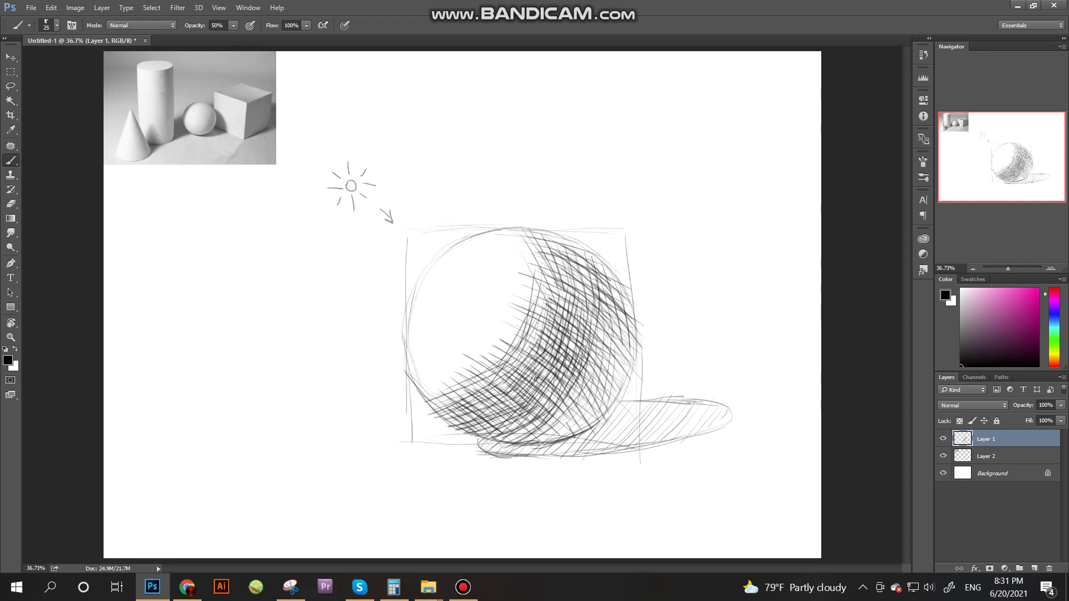
mouse_move(549, 387)
left_mouse_down()
mouse_move(573, 445)
mouse_move(556, 440)
left_mouse_up()
left_click_drag(519, 409, 537, 447)
Reinforce the sphere's right and lower-right contour with curved strokes following the edge
mouse_move(594, 254)
left_mouse_down()
mouse_move(632, 299)
mouse_move(635, 362)
left_mouse_up()
left_click_drag(631, 291, 622, 379)
left_click_drag(635, 339, 596, 423)
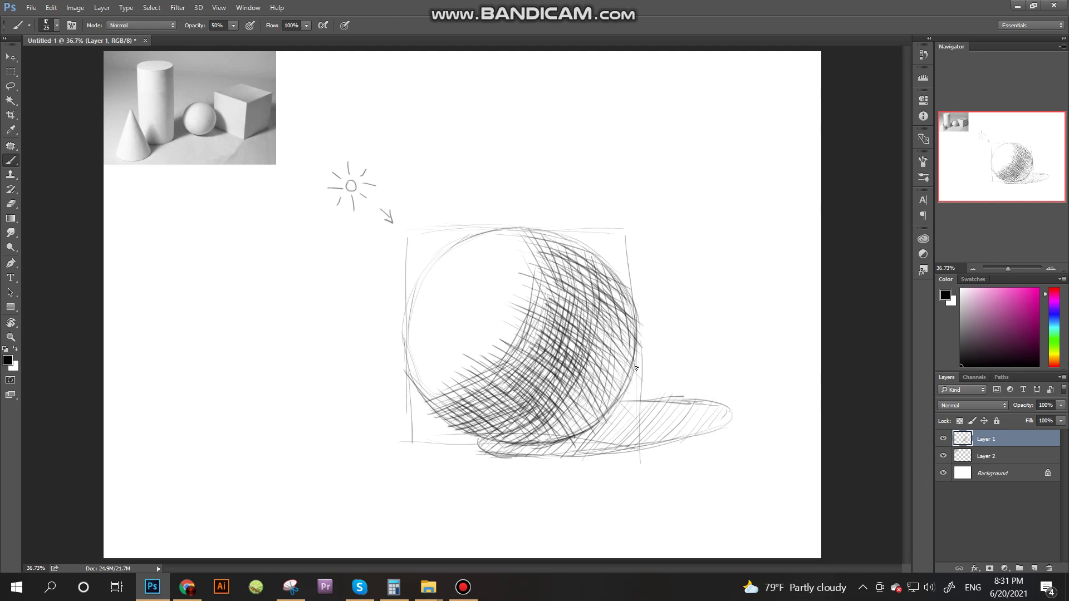
mouse_move(632, 357)
left_mouse_down()
mouse_move(596, 423)
mouse_move(570, 437)
left_mouse_up()
left_click_drag(618, 377, 584, 431)
left_click_drag(609, 395, 576, 428)
left_click_drag(610, 406, 548, 439)
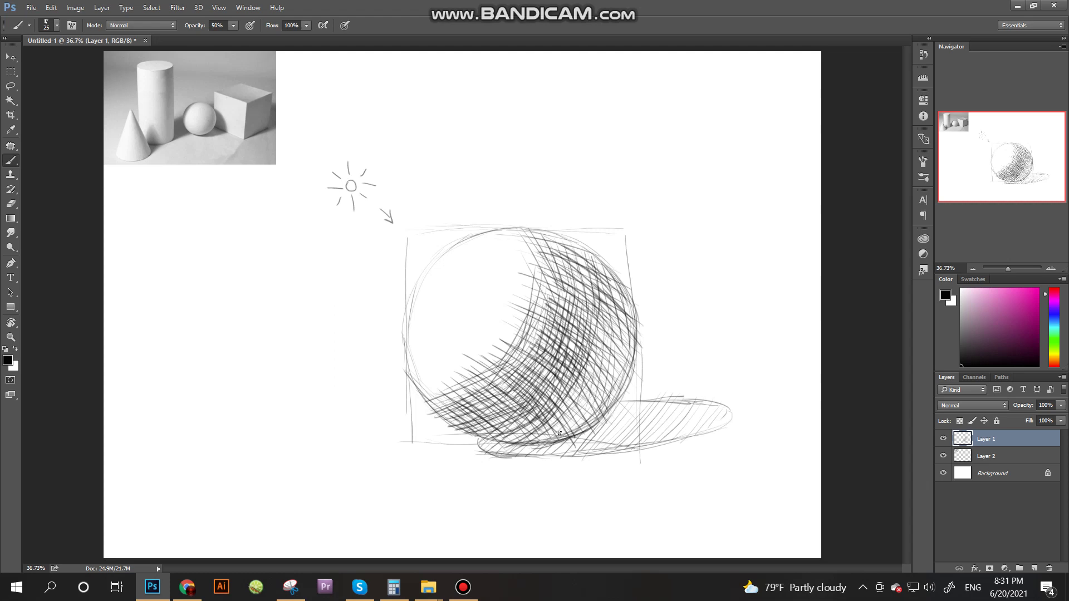
Shade a light halftone along the sphere's top and left edges, joining it to the shadow at both ends
mouse_move(513, 228)
left_mouse_down()
mouse_move(549, 227)
mouse_move(610, 316)
left_mouse_up()
mouse_move(467, 241)
left_mouse_down()
mouse_move(523, 232)
mouse_move(536, 246)
left_mouse_up()
left_click_drag(493, 233, 538, 260)
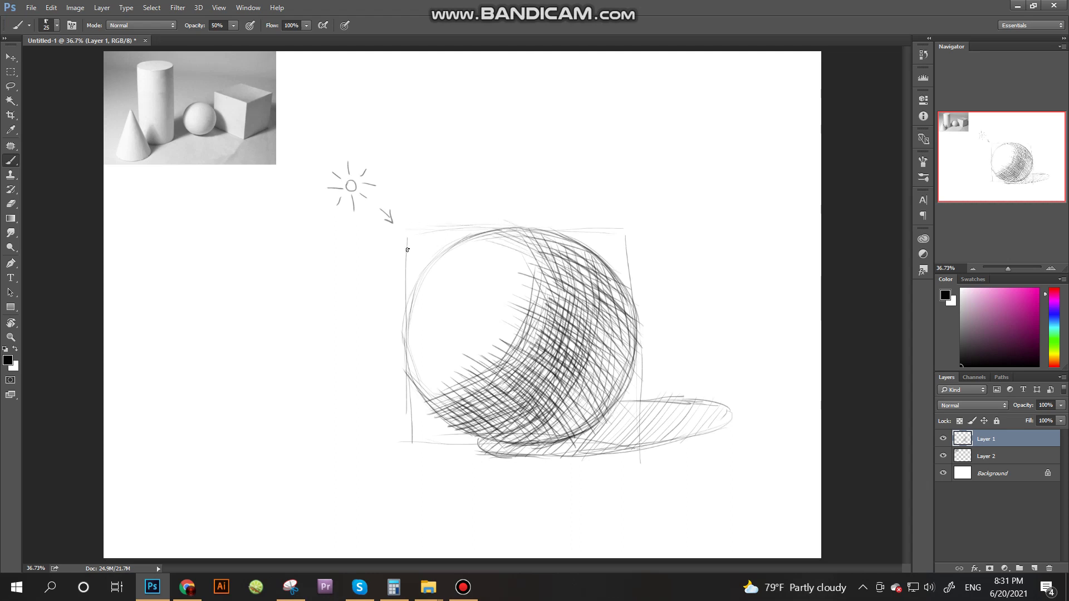
left_click_drag(486, 234, 432, 253)
mouse_move(453, 243)
left_mouse_down()
mouse_move(415, 292)
mouse_move(410, 339)
mouse_move(422, 392)
left_mouse_up()
left_click_drag(411, 343, 434, 406)
mouse_move(416, 348)
left_mouse_down()
mouse_move(436, 406)
mouse_move(464, 391)
mouse_move(482, 400)
mouse_move(467, 386)
mouse_move(459, 405)
left_mouse_up()
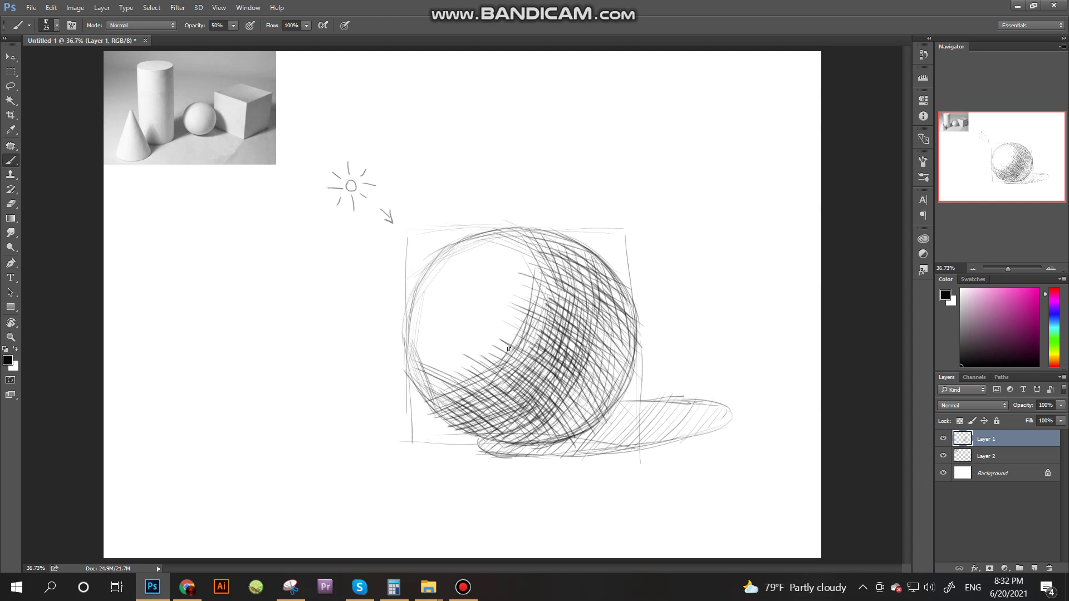
Soften the transition from light to shadow with faint curved strokes along the lit side of the boundary
mouse_move(508, 349)
left_mouse_down()
mouse_move(534, 318)
mouse_move(467, 386)
mouse_move(505, 349)
mouse_move(543, 285)
mouse_move(463, 383)
mouse_move(541, 272)
mouse_move(443, 390)
mouse_move(523, 304)
left_mouse_up()
left_click_drag(447, 372, 516, 304)
mouse_move(532, 249)
left_mouse_down()
mouse_move(528, 318)
mouse_move(519, 248)
mouse_move(526, 313)
left_mouse_up()
left_click_drag(501, 225, 521, 301)
mouse_move(504, 356)
left_mouse_down()
mouse_move(524, 284)
mouse_move(494, 343)
left_mouse_up()
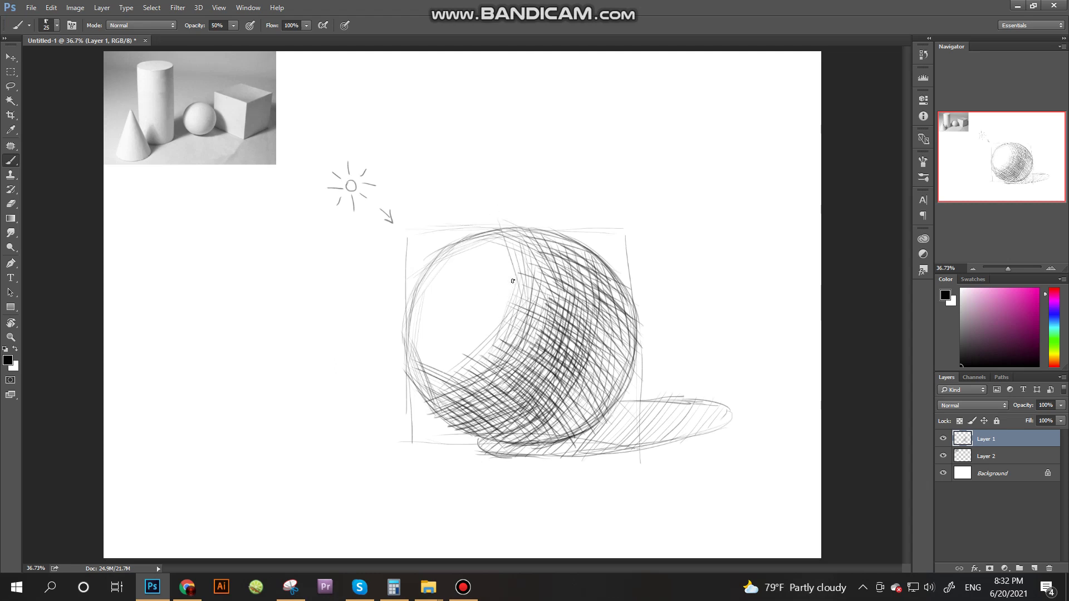
left_click_drag(469, 382, 430, 371)
Add curved strokes following the form to the sphere's lower-right shadow area
mouse_move(629, 306)
left_mouse_down()
mouse_move(622, 384)
mouse_move(586, 430)
left_mouse_up()
left_click_drag(597, 336, 579, 430)
mouse_move(590, 369)
left_mouse_down()
mouse_move(569, 438)
mouse_move(557, 438)
left_mouse_up()
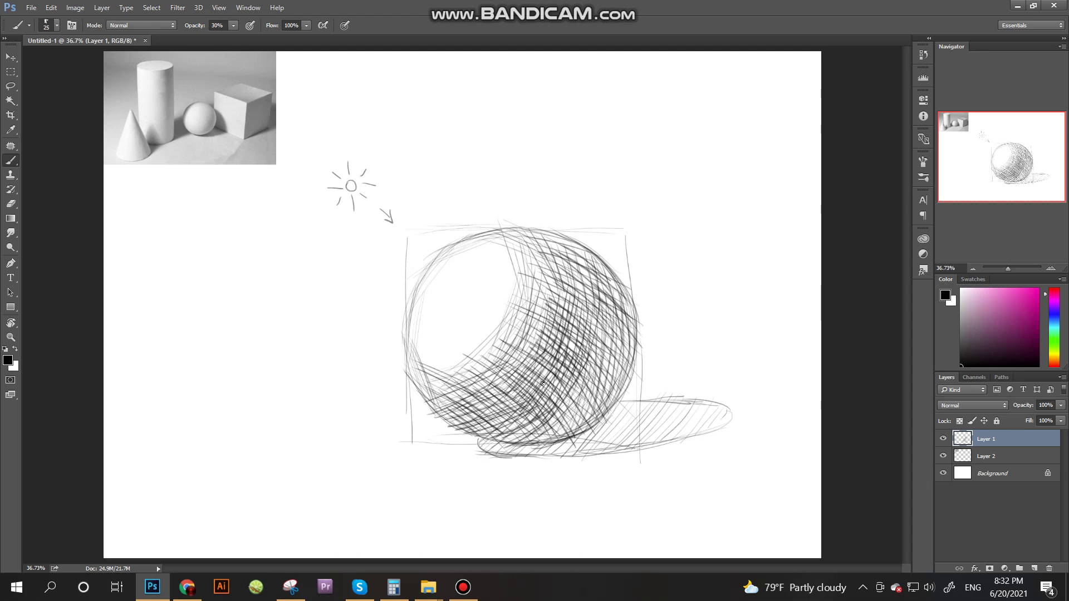
Darken the middle and lower core shadow with additional hatching at 30% brush opacity
mouse_move(562, 372)
left_mouse_down()
mouse_move(529, 422)
mouse_move(512, 409)
left_mouse_up()
mouse_move(546, 346)
left_mouse_down()
mouse_move(511, 401)
mouse_move(515, 386)
left_mouse_up()
mouse_move(587, 305)
left_mouse_down()
mouse_move(562, 382)
mouse_move(550, 361)
left_mouse_up()
left_click_drag(550, 310, 542, 355)
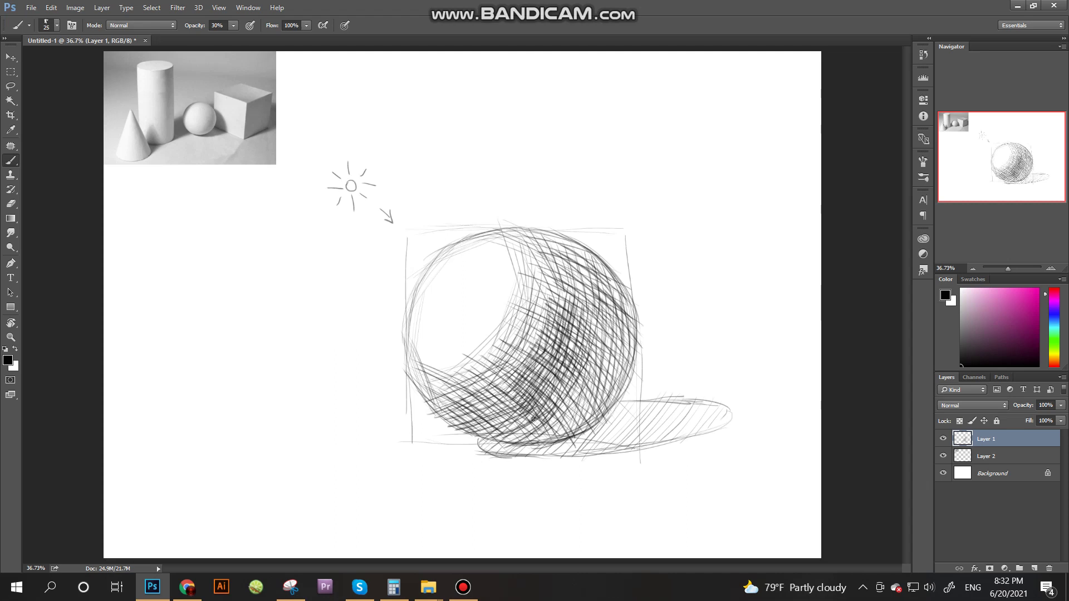
mouse_move(482, 432)
left_mouse_down()
mouse_move(547, 405)
mouse_move(535, 394)
left_mouse_up()
mouse_move(468, 409)
left_mouse_down()
mouse_move(526, 388)
mouse_move(526, 375)
left_mouse_up()
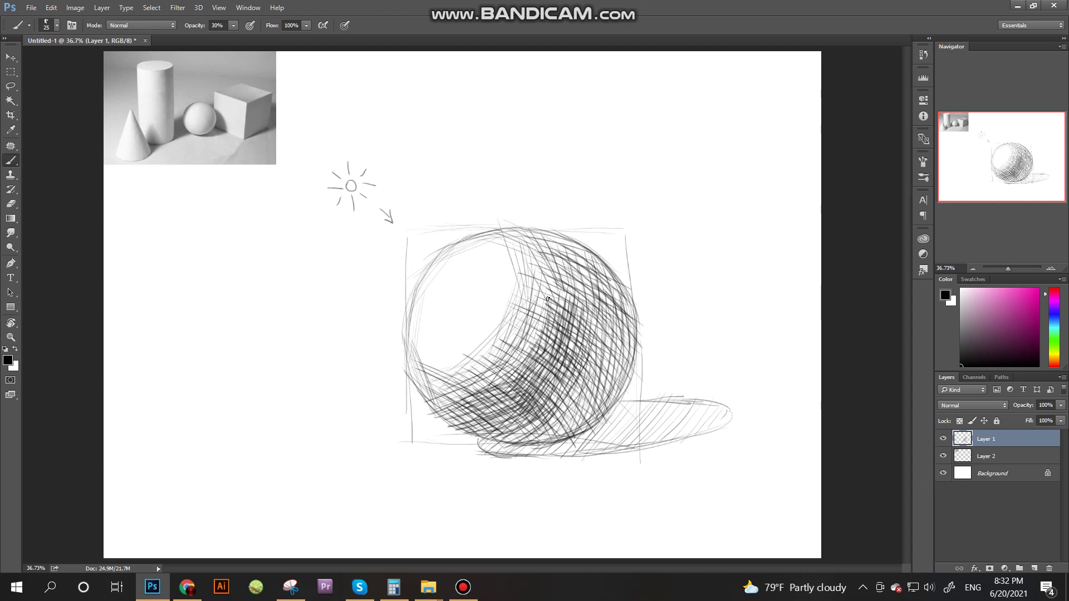
mouse_move(546, 305)
left_mouse_down()
mouse_move(496, 391)
mouse_move(508, 379)
left_mouse_up()
Cross-hatch the cast shadow in several directions and darken it most where it meets the sphere
mouse_move(567, 439)
left_mouse_down()
mouse_move(610, 410)
mouse_move(560, 444)
mouse_move(620, 414)
mouse_move(523, 458)
mouse_move(496, 452)
mouse_move(604, 405)
mouse_move(691, 404)
left_mouse_up()
left_click_drag(615, 413, 713, 408)
mouse_move(605, 431)
left_mouse_down()
mouse_move(683, 432)
mouse_move(498, 450)
left_mouse_up()
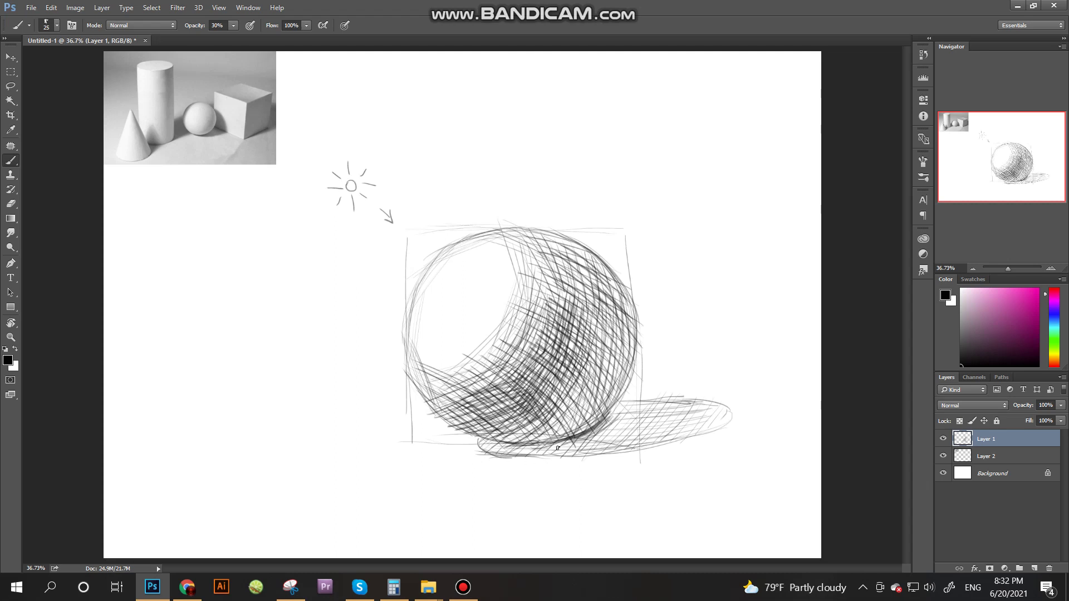
mouse_move(563, 450)
left_mouse_down()
mouse_move(501, 451)
mouse_move(561, 453)
left_mouse_up()
left_click_drag(483, 448, 511, 458)
mouse_move(501, 443)
left_mouse_down()
mouse_move(575, 471)
mouse_move(523, 443)
mouse_move(542, 448)
mouse_move(586, 428)
mouse_move(613, 439)
mouse_move(596, 427)
mouse_move(642, 448)
mouse_move(608, 409)
mouse_move(665, 448)
mouse_move(675, 432)
mouse_move(651, 409)
mouse_move(683, 434)
mouse_move(649, 397)
mouse_move(721, 408)
left_mouse_up()
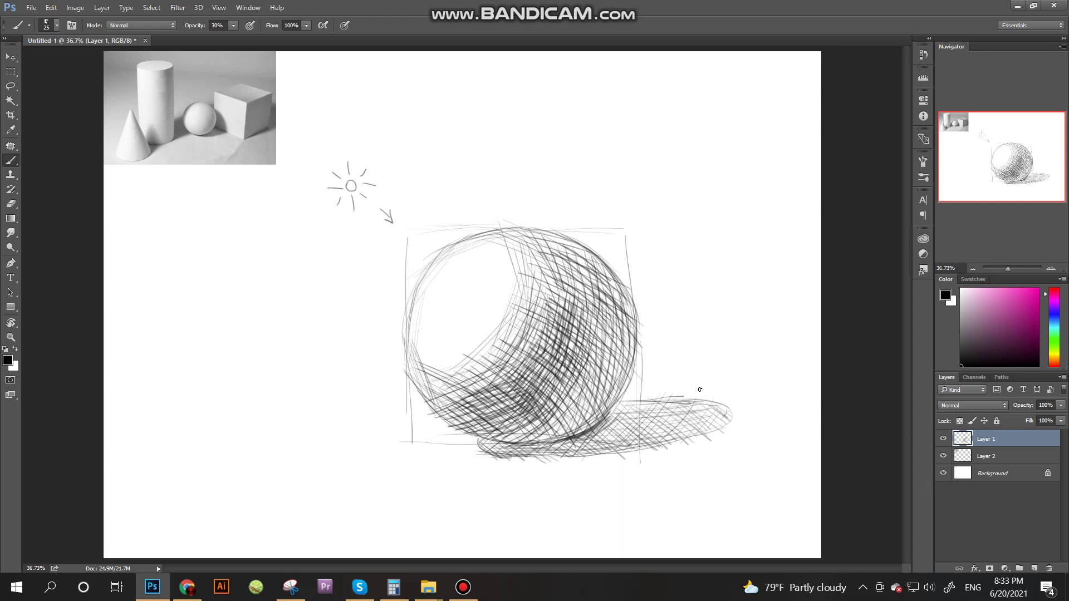
mouse_move(649, 405)
left_mouse_down()
mouse_move(602, 408)
mouse_move(691, 415)
mouse_move(566, 437)
mouse_move(656, 435)
mouse_move(569, 448)
mouse_move(627, 441)
mouse_move(477, 450)
mouse_move(581, 440)
mouse_move(524, 456)
mouse_move(561, 440)
mouse_move(501, 444)
mouse_move(573, 438)
mouse_move(494, 443)
mouse_move(559, 441)
mouse_move(547, 435)
mouse_move(606, 445)
mouse_move(586, 376)
mouse_move(588, 431)
mouse_move(575, 443)
mouse_move(610, 422)
mouse_move(606, 430)
mouse_move(609, 410)
left_mouse_up()
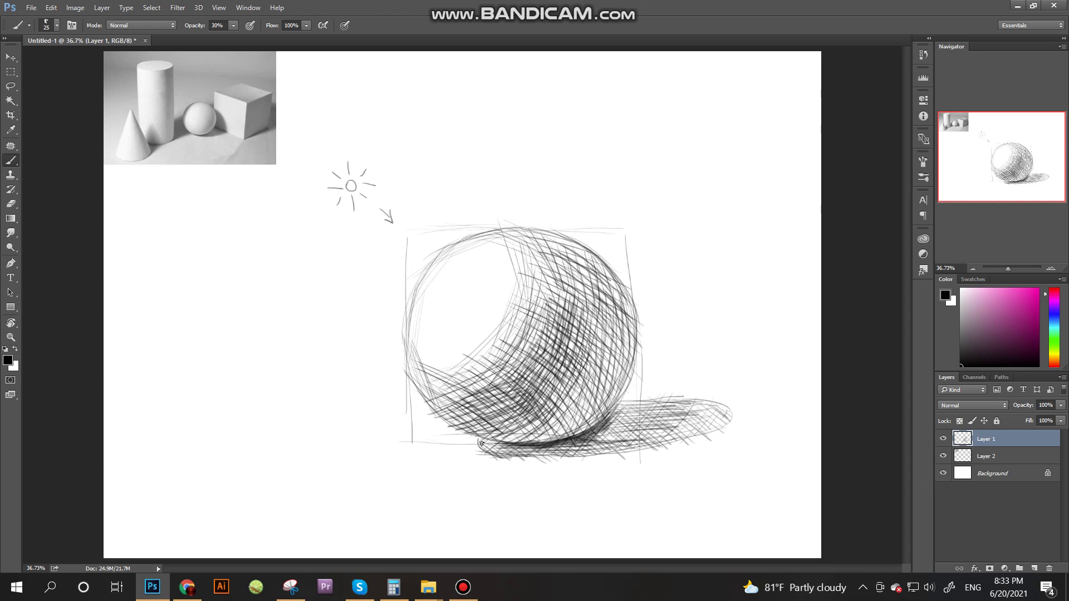
Darken the cast shadow with more hatching along its length, densest beneath the sphere and extending to its far right end
mouse_move(482, 443)
left_mouse_down()
mouse_move(551, 441)
mouse_move(561, 453)
mouse_move(548, 454)
mouse_move(575, 440)
mouse_move(562, 456)
mouse_move(622, 400)
mouse_move(571, 450)
mouse_move(636, 405)
mouse_move(648, 403)
mouse_move(592, 451)
mouse_move(664, 398)
mouse_move(625, 446)
mouse_move(700, 400)
mouse_move(713, 400)
mouse_move(687, 434)
mouse_move(726, 415)
left_mouse_up()
mouse_move(618, 407)
left_mouse_down()
mouse_move(602, 426)
mouse_move(630, 401)
mouse_move(596, 439)
mouse_move(682, 403)
mouse_move(657, 430)
mouse_move(679, 407)
mouse_move(618, 415)
mouse_move(687, 409)
mouse_move(584, 421)
mouse_move(663, 420)
mouse_move(569, 441)
mouse_move(613, 443)
mouse_move(521, 454)
left_mouse_up()
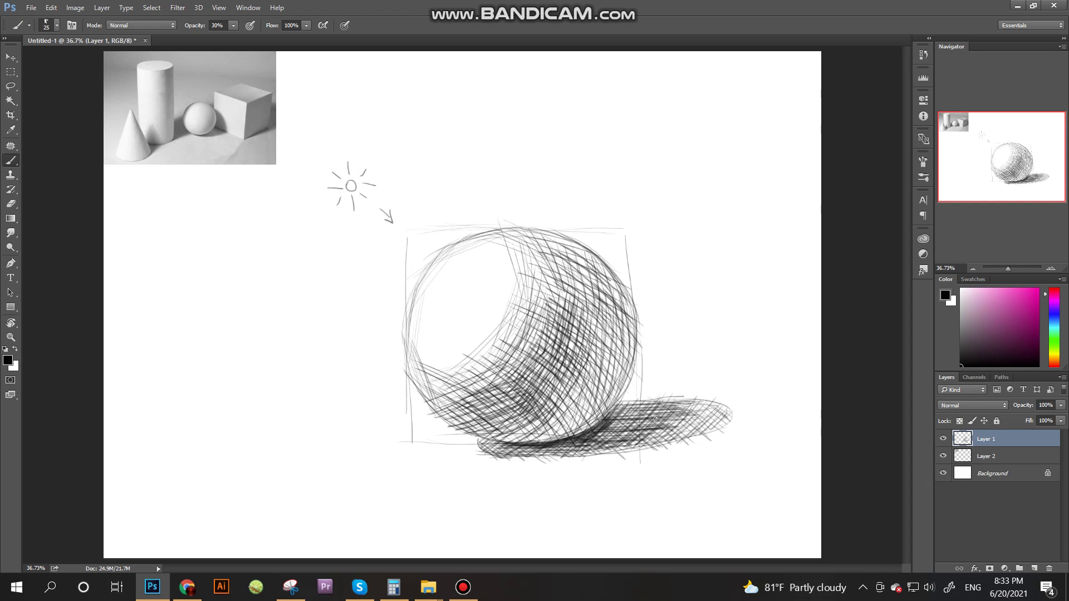
left_click_drag(655, 419, 576, 440)
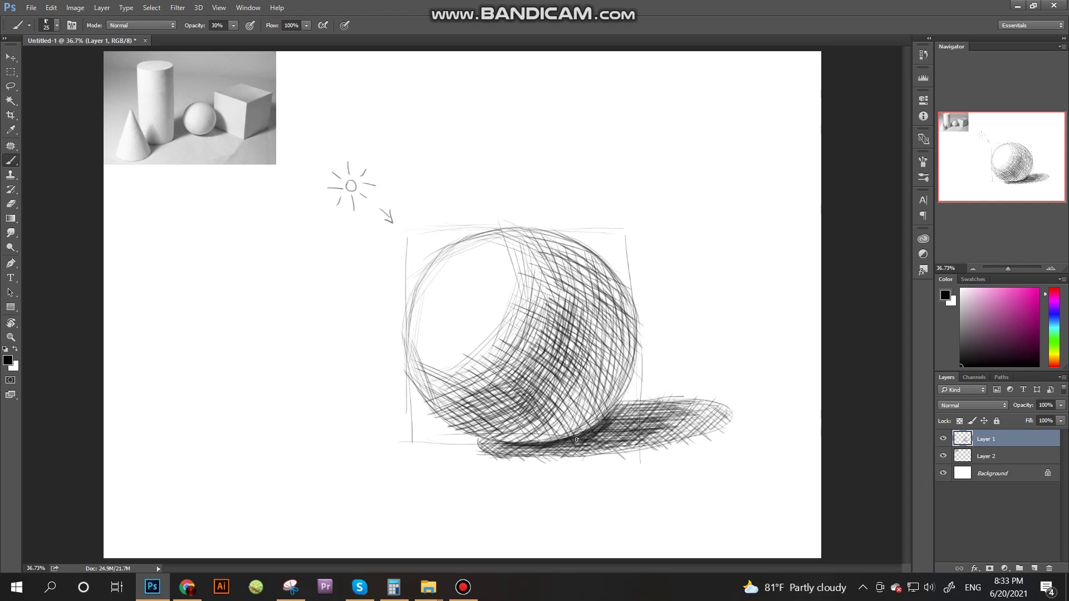
mouse_move(624, 412)
left_mouse_down()
mouse_move(668, 406)
mouse_move(618, 405)
mouse_move(691, 401)
mouse_move(692, 415)
mouse_move(660, 427)
mouse_move(701, 432)
mouse_move(616, 448)
left_mouse_up()
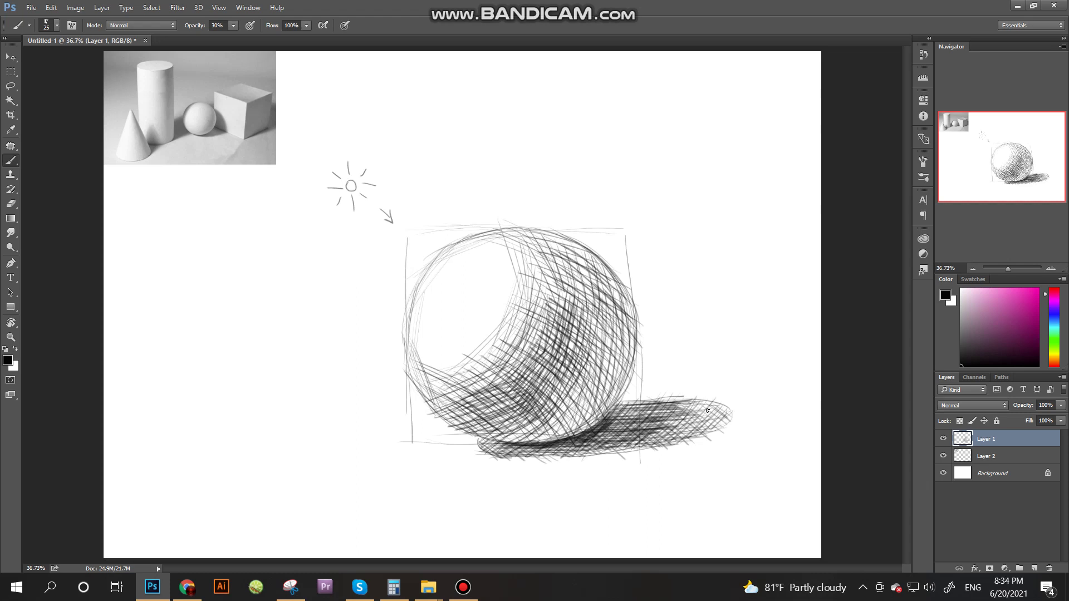
mouse_move(707, 411)
left_mouse_down()
mouse_move(666, 407)
mouse_move(718, 402)
mouse_move(654, 414)
mouse_move(723, 418)
mouse_move(651, 436)
left_mouse_up()
mouse_move(724, 432)
left_mouse_down()
mouse_move(645, 439)
mouse_move(670, 436)
left_mouse_up()
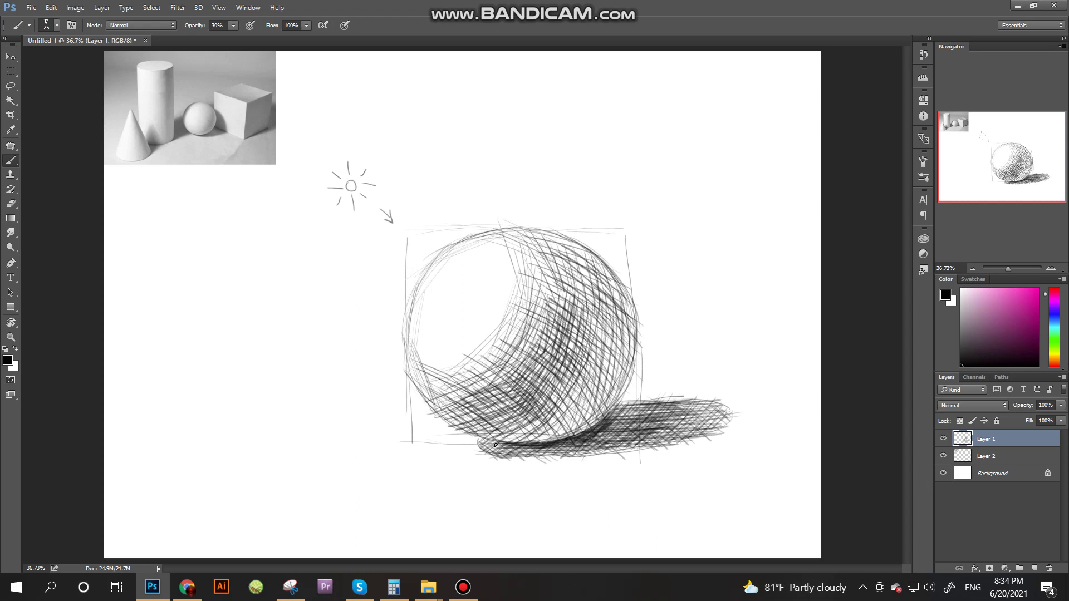
mouse_move(508, 455)
left_mouse_down()
mouse_move(479, 442)
mouse_move(503, 440)
mouse_move(471, 432)
mouse_move(571, 454)
mouse_move(493, 449)
mouse_move(618, 448)
mouse_move(638, 438)
mouse_move(616, 411)
mouse_move(667, 416)
left_mouse_up()
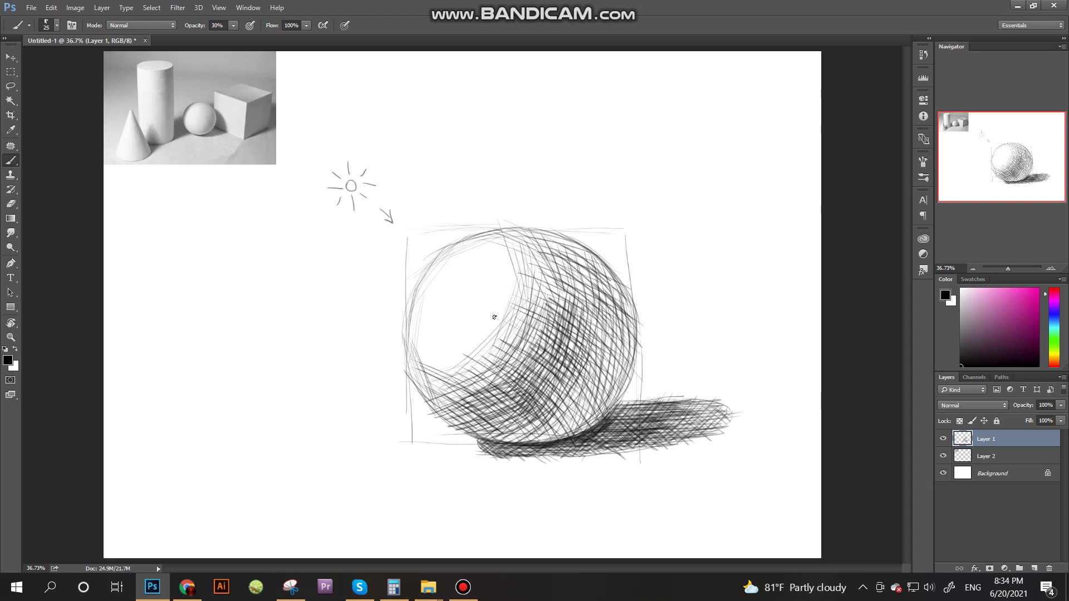
Add hatching across the sphere's upper-right shadow side and around its lower-left edge
mouse_move(599, 270)
left_mouse_down()
mouse_move(534, 233)
mouse_move(566, 273)
left_mouse_up()
mouse_move(506, 242)
left_mouse_down()
mouse_move(477, 236)
mouse_move(518, 256)
left_mouse_up()
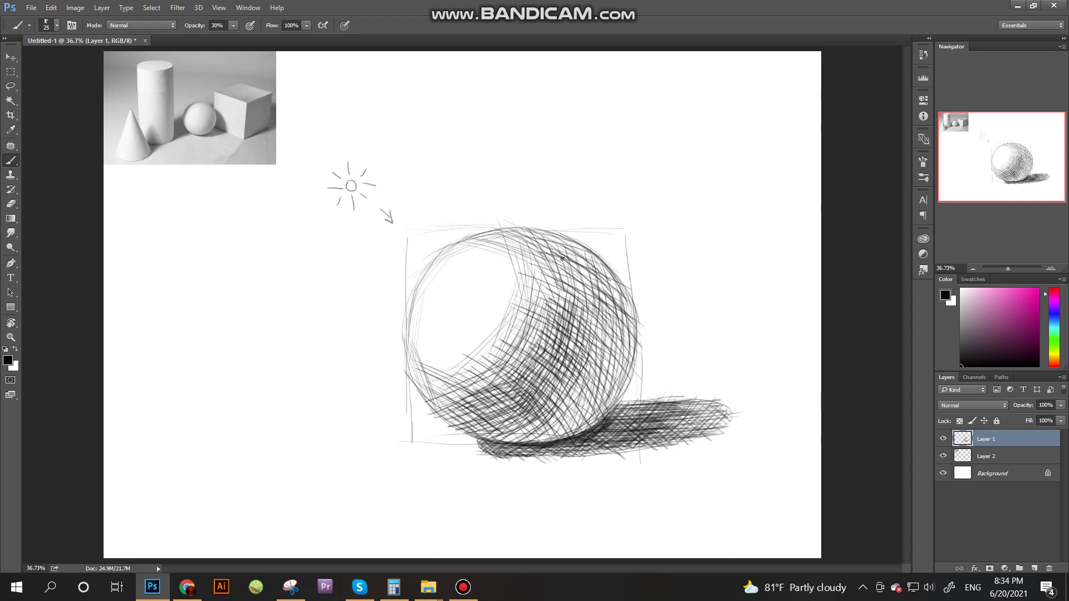
mouse_move(596, 270)
left_mouse_down()
mouse_move(538, 224)
mouse_move(595, 291)
mouse_move(529, 235)
mouse_move(565, 283)
mouse_move(526, 249)
mouse_move(568, 307)
mouse_move(522, 295)
mouse_move(535, 322)
mouse_move(523, 334)
mouse_move(556, 367)
mouse_move(497, 330)
mouse_move(484, 368)
mouse_move(456, 368)
mouse_move(490, 401)
mouse_move(456, 403)
mouse_move(445, 423)
mouse_move(441, 414)
left_mouse_up()
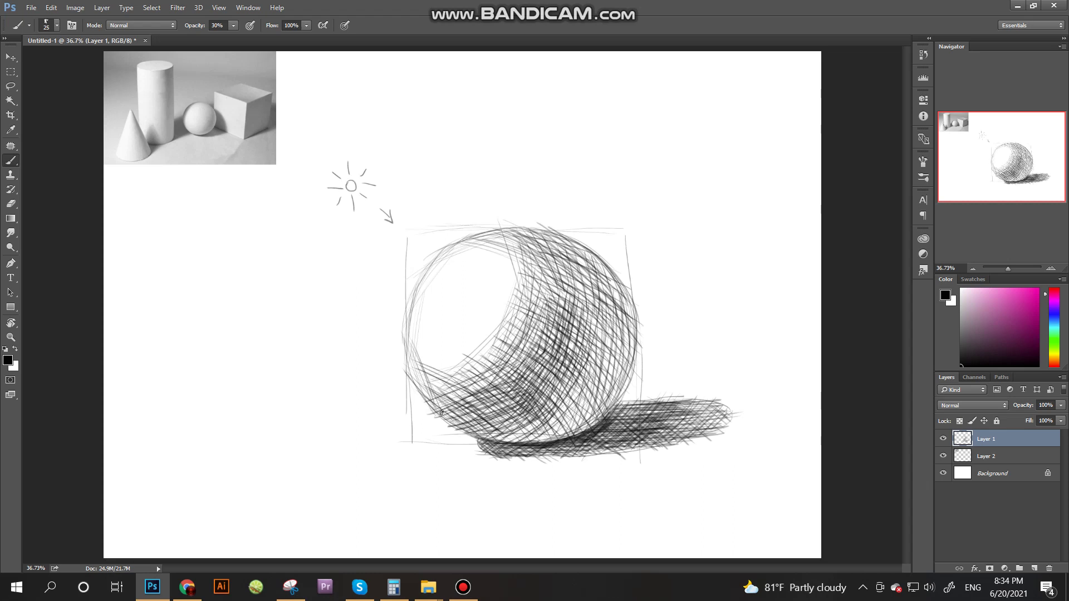
mouse_move(406, 352)
left_mouse_down()
mouse_move(427, 402)
mouse_move(444, 400)
left_mouse_up()
mouse_move(410, 356)
left_mouse_down()
mouse_move(443, 400)
mouse_move(440, 384)
mouse_move(456, 389)
mouse_move(454, 379)
left_mouse_up()
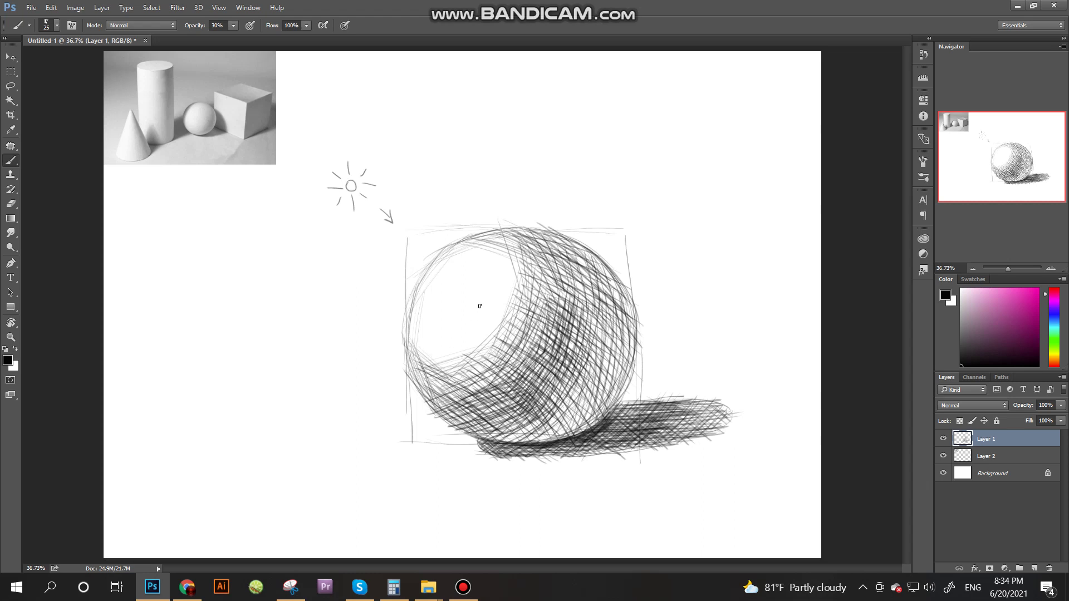
Shrink the highlight with light strokes around its border and reinforce the sphere's left contour
mouse_move(491, 245)
left_mouse_down()
mouse_move(545, 286)
mouse_move(523, 281)
mouse_move(510, 328)
mouse_move(483, 325)
left_mouse_up()
left_click_drag(516, 368, 474, 334)
mouse_move(502, 363)
left_mouse_down()
mouse_move(468, 337)
mouse_move(444, 356)
left_mouse_up()
left_click_drag(439, 273, 425, 302)
left_click_drag(431, 271, 408, 338)
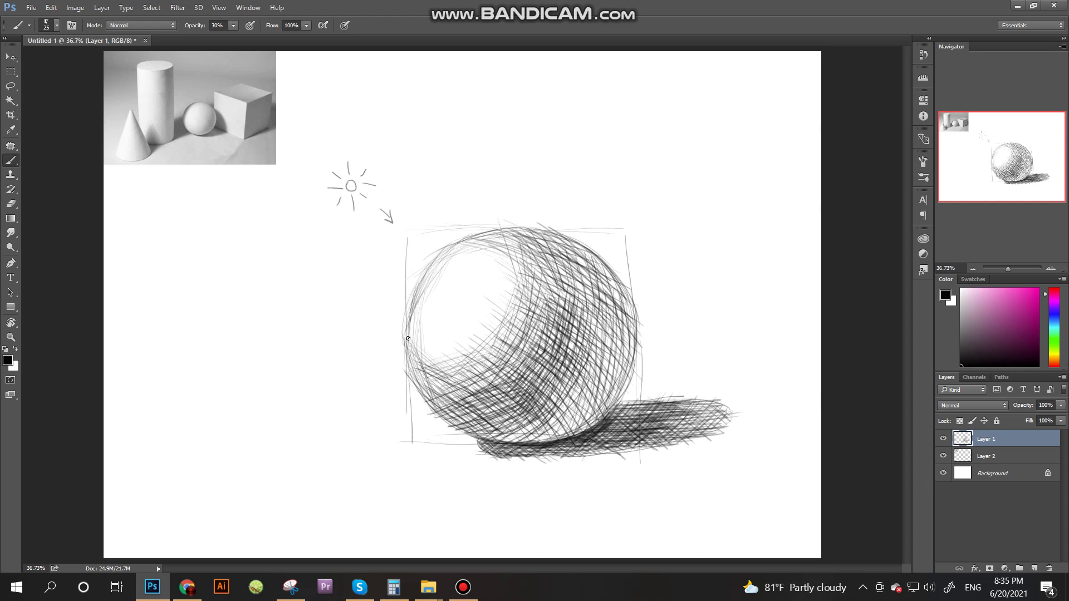
mouse_move(462, 237)
left_mouse_down()
mouse_move(433, 263)
mouse_move(409, 348)
mouse_move(410, 372)
mouse_move(437, 416)
mouse_move(461, 423)
left_mouse_up()
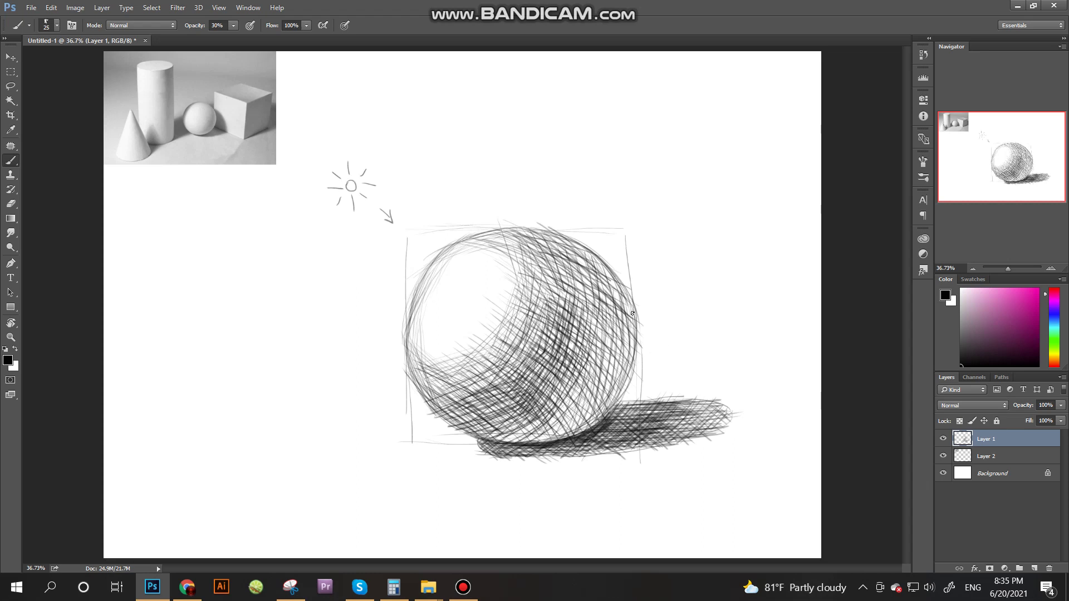
Deepen the core shadow and the sphere's lower-right side with another layer of cross-hatching
mouse_move(632, 313)
left_mouse_down()
mouse_move(592, 340)
mouse_move(566, 322)
mouse_move(574, 341)
mouse_move(564, 341)
mouse_move(601, 419)
mouse_move(570, 384)
mouse_move(589, 434)
mouse_move(564, 432)
mouse_move(517, 357)
left_mouse_up()
mouse_move(553, 429)
left_mouse_down()
mouse_move(536, 404)
mouse_move(548, 442)
mouse_move(517, 434)
mouse_move(486, 400)
mouse_move(430, 380)
left_mouse_up()
mouse_move(590, 326)
left_mouse_down()
mouse_move(599, 259)
mouse_move(579, 392)
mouse_move(610, 284)
mouse_move(587, 386)
mouse_move(560, 398)
left_mouse_up()
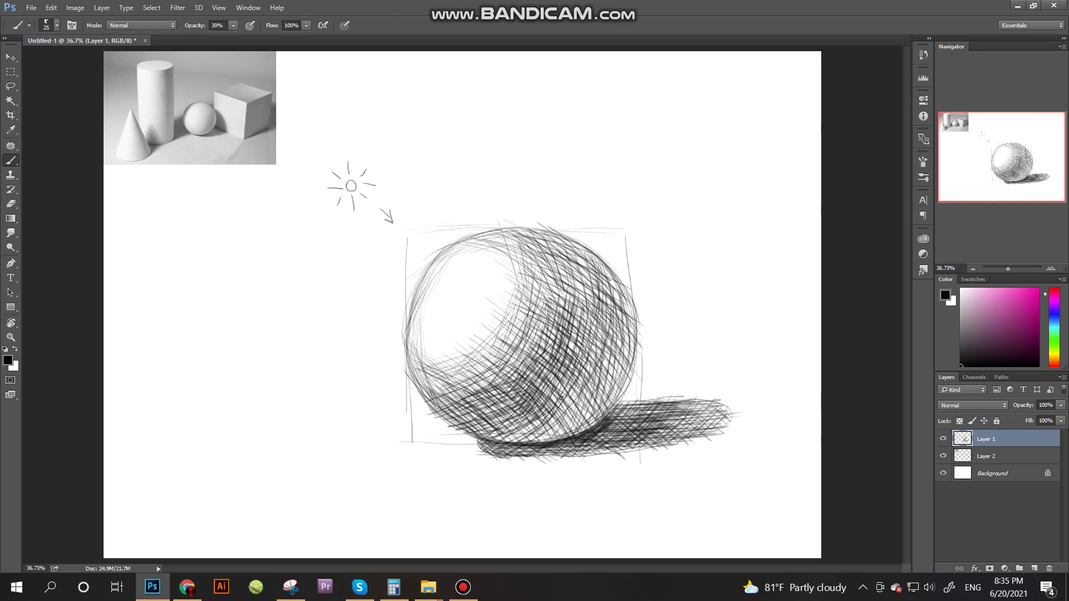
mouse_move(611, 353)
left_mouse_down()
mouse_move(550, 415)
mouse_move(564, 423)
mouse_move(597, 380)
mouse_move(531, 447)
mouse_move(609, 374)
mouse_move(526, 430)
left_mouse_up()
mouse_move(601, 354)
left_mouse_down()
mouse_move(471, 442)
mouse_move(569, 354)
mouse_move(472, 428)
mouse_move(564, 337)
mouse_move(441, 418)
mouse_move(480, 365)
mouse_move(527, 366)
mouse_move(541, 320)
mouse_move(444, 403)
mouse_move(521, 338)
mouse_move(437, 384)
mouse_move(520, 325)
mouse_move(431, 378)
mouse_move(524, 309)
mouse_move(452, 349)
mouse_move(465, 331)
mouse_move(467, 351)
mouse_move(509, 345)
mouse_move(403, 366)
mouse_move(503, 332)
mouse_move(398, 353)
mouse_move(471, 345)
left_mouse_up()
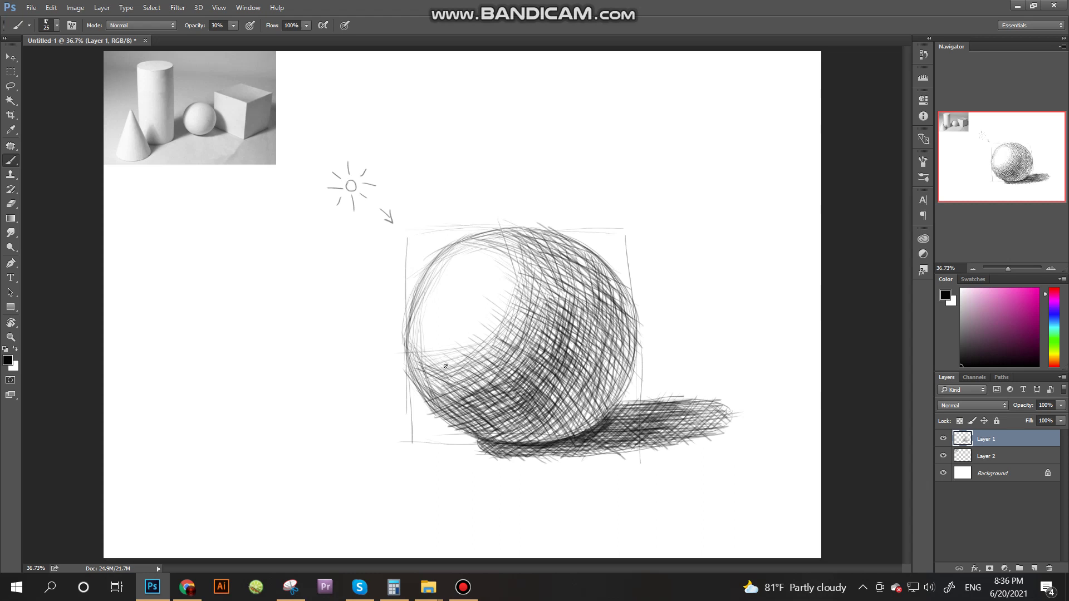
Extend faint hatching from the sphere's lower-left and top edges into the lit area around the highlight
mouse_move(406, 338)
left_mouse_down()
mouse_move(446, 366)
mouse_move(482, 369)
mouse_move(419, 329)
mouse_move(484, 350)
mouse_move(437, 353)
left_mouse_up()
mouse_move(495, 331)
left_mouse_down()
mouse_move(440, 349)
mouse_move(495, 384)
left_mouse_up()
mouse_move(442, 357)
left_mouse_down()
mouse_move(466, 384)
mouse_move(453, 402)
left_mouse_up()
left_click_drag(419, 369, 446, 407)
left_click_drag(524, 227, 473, 287)
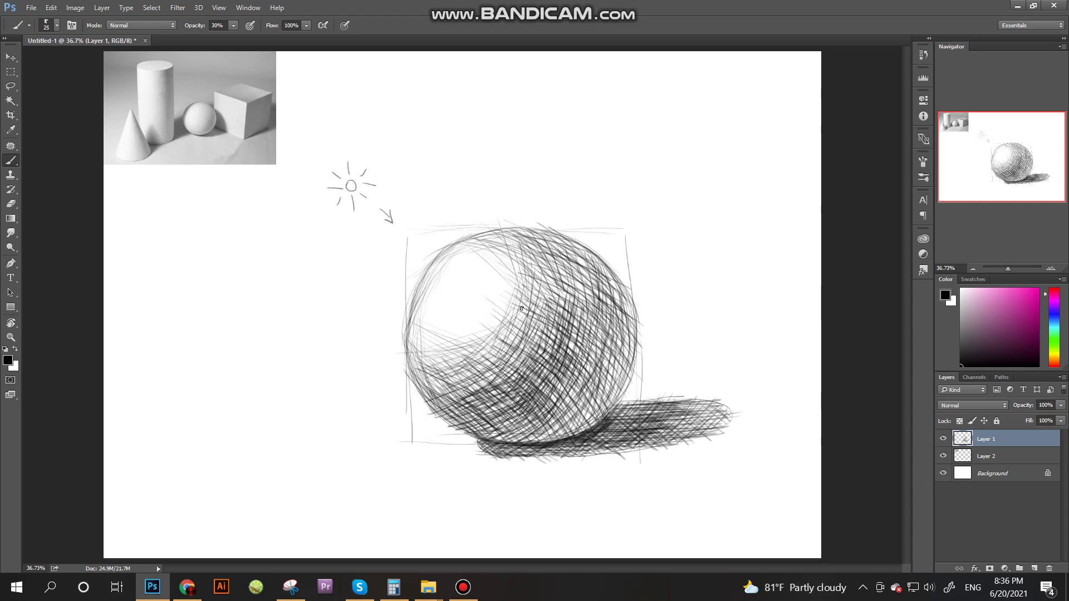
mouse_move(456, 246)
left_mouse_down()
mouse_move(524, 314)
mouse_move(467, 249)
mouse_move(509, 277)
mouse_move(521, 267)
mouse_move(458, 251)
mouse_move(530, 270)
mouse_move(463, 251)
left_mouse_up()
Strengthen the sphere's top, upper-right and right edges with curved strokes along the contour
left_click_drag(530, 223, 582, 250)
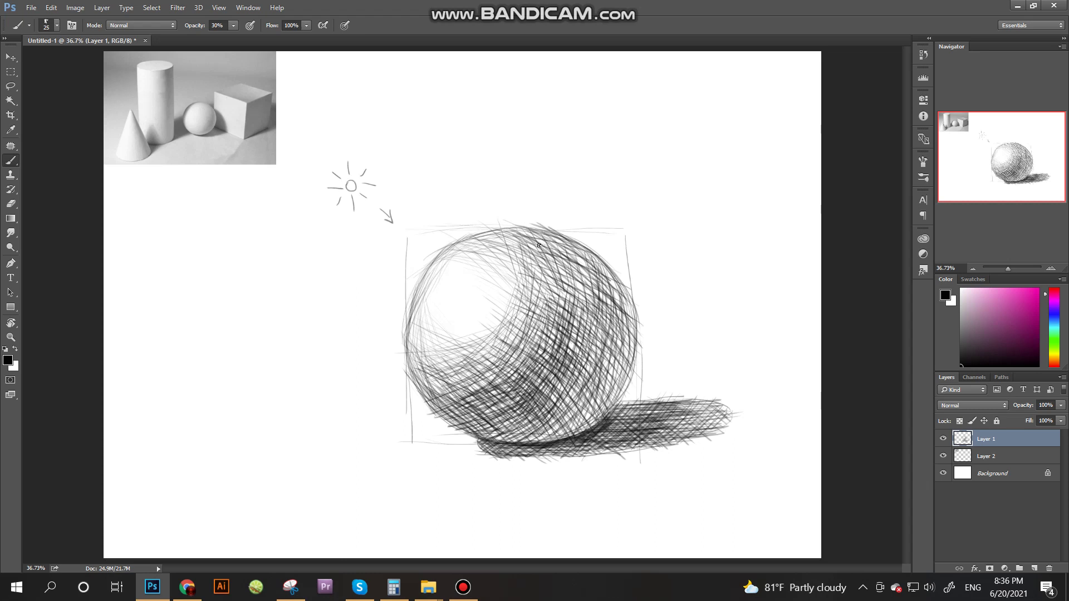
mouse_move(445, 253)
left_mouse_down()
mouse_move(507, 228)
mouse_move(475, 235)
mouse_move(562, 234)
mouse_move(506, 229)
mouse_move(624, 275)
mouse_move(530, 223)
mouse_move(586, 248)
mouse_move(563, 235)
mouse_move(612, 269)
mouse_move(559, 231)
mouse_move(609, 272)
left_mouse_up()
left_click_drag(562, 232, 610, 268)
left_click_drag(576, 237, 624, 291)
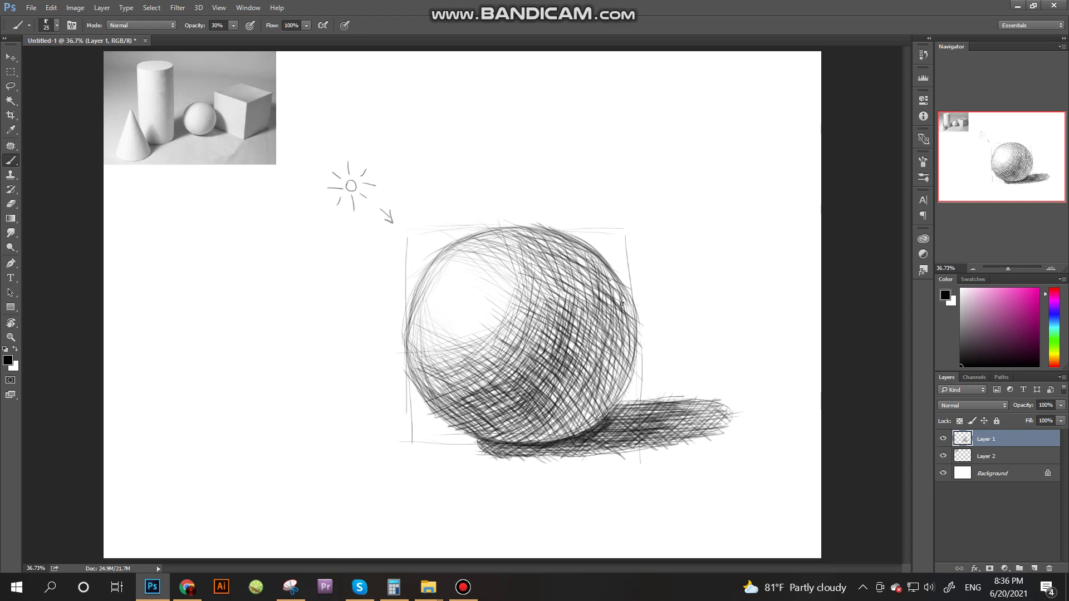
mouse_move(635, 330)
left_mouse_down()
mouse_move(603, 257)
mouse_move(620, 276)
left_mouse_up()
mouse_move(613, 419)
left_mouse_down()
mouse_move(638, 351)
mouse_move(595, 426)
left_mouse_up()
Hatch diagonally across the upper part of the sphere's shadow side, from the top down to the middle
left_click_drag(548, 237, 594, 259)
mouse_move(538, 237)
left_mouse_down()
mouse_move(593, 259)
mouse_move(593, 271)
left_mouse_up()
mouse_move(540, 254)
left_mouse_down()
mouse_move(599, 285)
mouse_move(542, 265)
left_mouse_up()
mouse_move(605, 303)
left_mouse_down()
mouse_move(541, 272)
mouse_move(538, 283)
left_mouse_up()
mouse_move(594, 323)
left_mouse_down()
mouse_move(517, 327)
mouse_move(591, 328)
mouse_move(537, 302)
left_mouse_up()
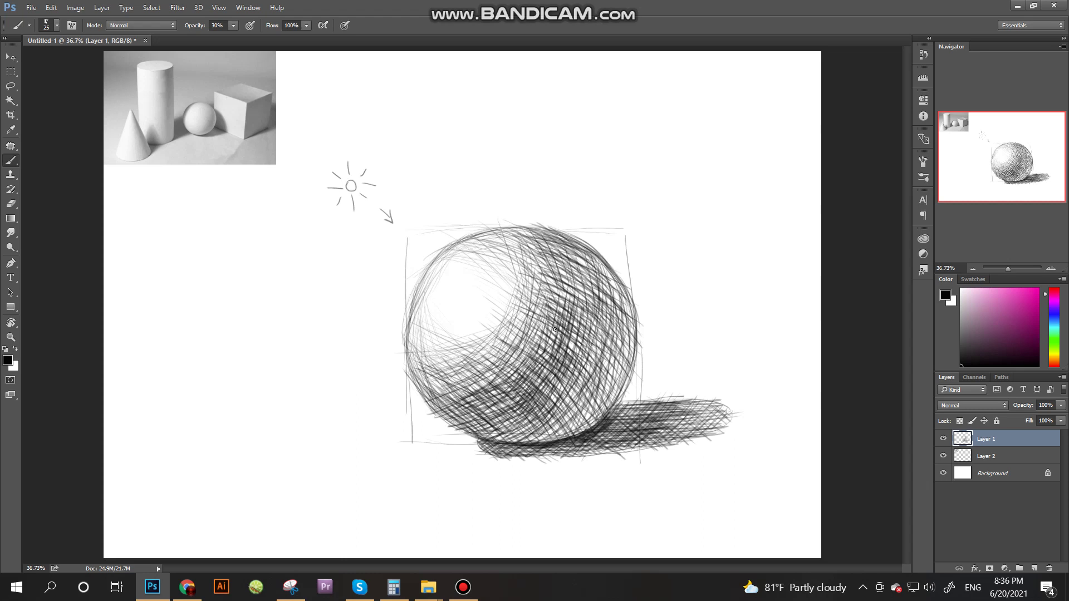
Continue the diagonal hatching through the middle and lower core shadow and around to the sphere's lower-left edge
mouse_move(602, 365)
left_mouse_down()
mouse_move(536, 324)
mouse_move(519, 338)
left_mouse_up()
mouse_move(584, 389)
left_mouse_down()
mouse_move(519, 346)
mouse_move(509, 355)
left_mouse_up()
left_click_drag(573, 404, 508, 362)
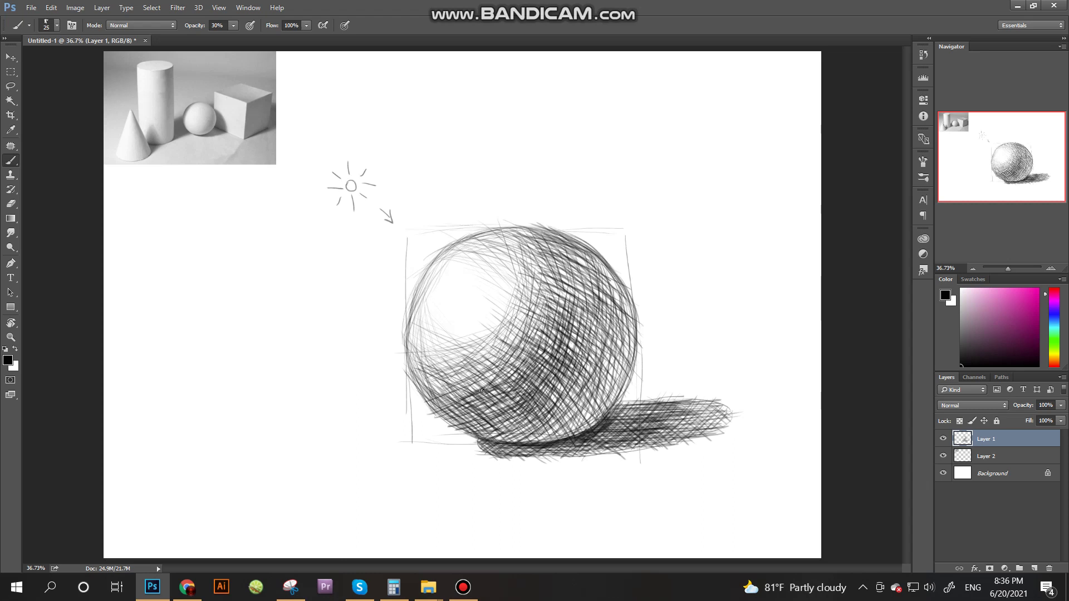
left_click_drag(568, 416, 482, 368)
mouse_move(538, 426)
left_mouse_down()
mouse_move(473, 382)
mouse_move(456, 390)
left_mouse_up()
left_click_drag(510, 441, 431, 396)
left_click_drag(476, 437, 429, 401)
left_click_drag(409, 336, 420, 383)
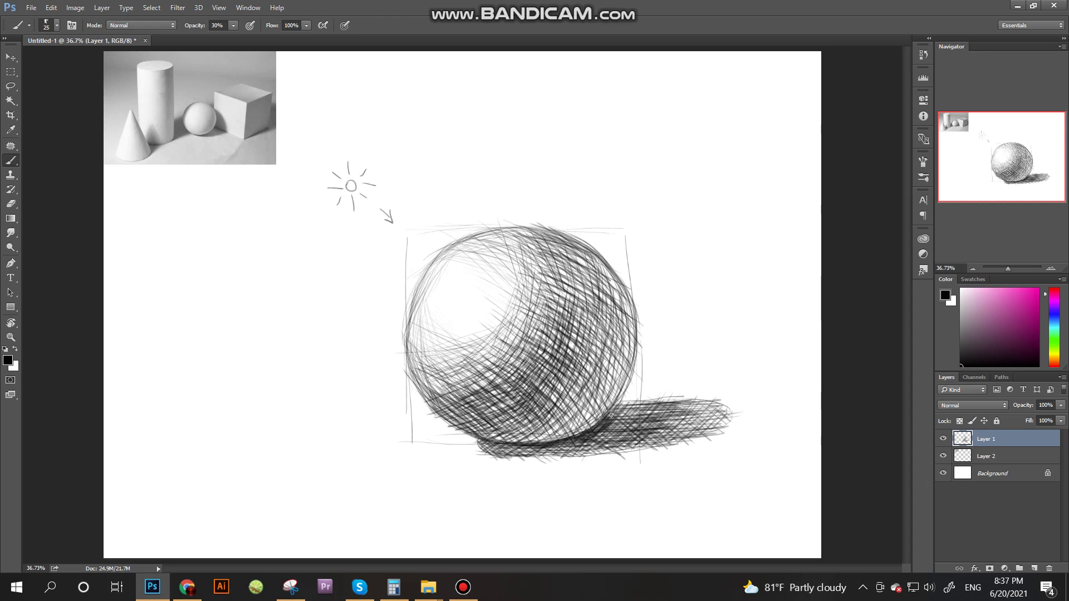
Tone the reflected-light area along the sphere's lower right and bottom with parallel diagonal strokes
left_click_drag(610, 407, 563, 378)
left_click_drag(605, 425, 533, 379)
left_click_drag(592, 427, 529, 390)
mouse_move(582, 432)
left_mouse_down()
mouse_move(517, 390)
mouse_move(510, 399)
left_mouse_up()
mouse_move(557, 436)
left_mouse_down()
mouse_move(503, 411)
mouse_move(486, 415)
left_mouse_up()
Layer long curved strokes following the form down the sphere's right side to its lower-right edge
mouse_move(612, 401)
left_mouse_down()
mouse_move(574, 372)
mouse_move(565, 323)
mouse_move(576, 304)
mouse_move(626, 343)
mouse_move(603, 311)
left_mouse_up()
mouse_move(597, 262)
left_mouse_down()
mouse_move(579, 345)
mouse_move(584, 312)
mouse_move(590, 389)
mouse_move(597, 357)
left_mouse_up()
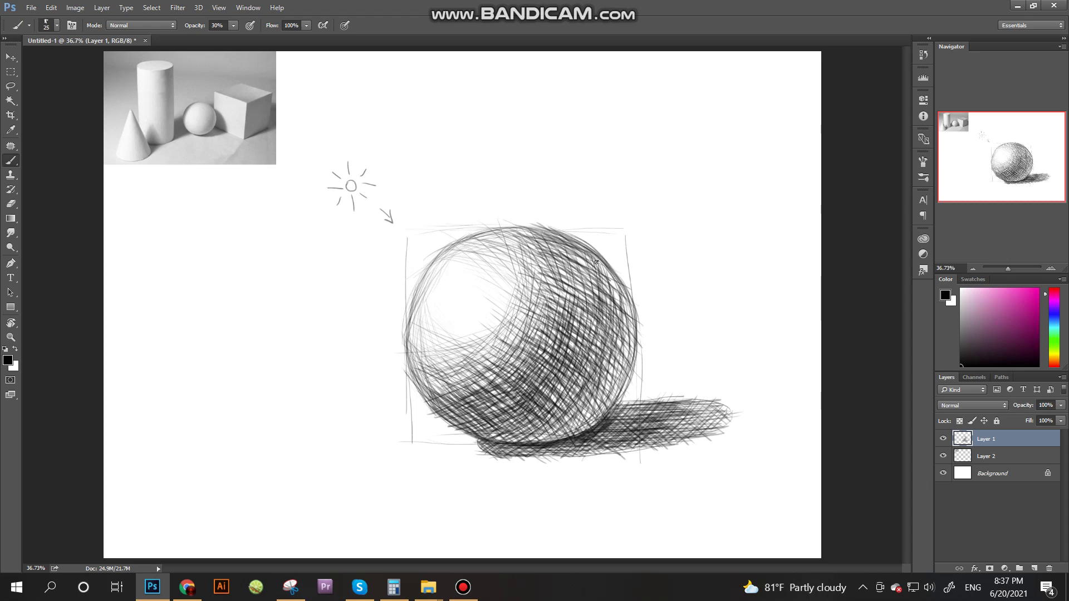
mouse_move(595, 262)
left_mouse_down()
mouse_move(591, 356)
mouse_move(577, 292)
left_mouse_up()
mouse_move(576, 253)
left_mouse_down()
mouse_move(563, 376)
mouse_move(548, 384)
mouse_move(527, 369)
left_mouse_up()
mouse_move(564, 256)
left_mouse_down()
mouse_move(536, 367)
mouse_move(547, 375)
mouse_move(507, 433)
left_mouse_up()
mouse_move(585, 381)
left_mouse_down()
mouse_move(524, 443)
mouse_move(552, 432)
left_mouse_up()
mouse_move(614, 401)
left_mouse_down()
mouse_move(577, 435)
mouse_move(599, 422)
left_mouse_up()
mouse_move(620, 382)
left_mouse_down()
mouse_move(608, 406)
mouse_move(549, 440)
left_mouse_up()
left_click_drag(612, 369, 554, 437)
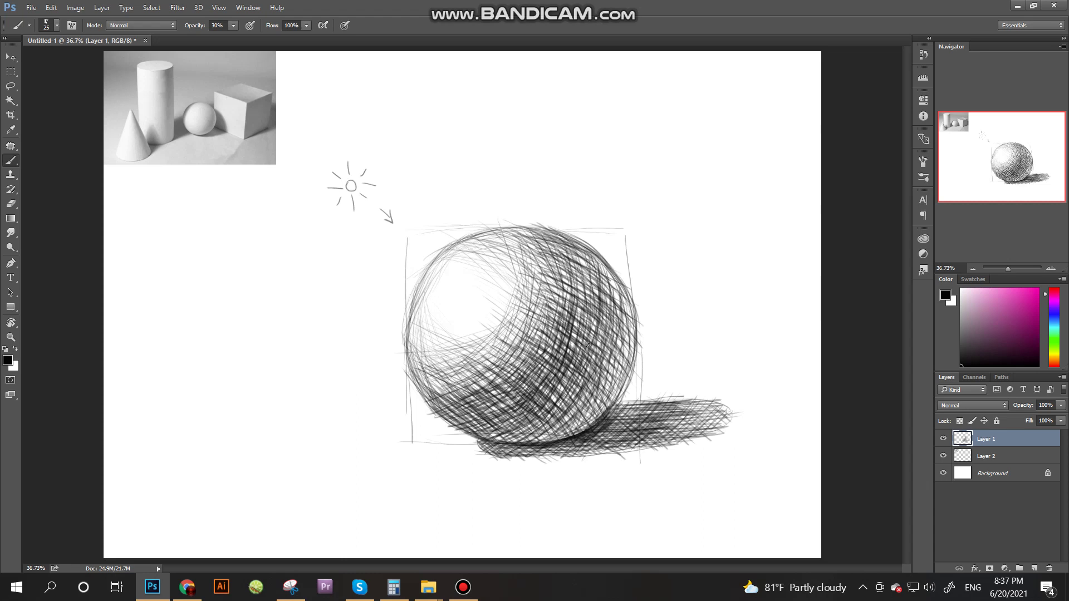
Darken the lower core shadow with short cross-hatched strokes in opposing directions
mouse_move(537, 370)
left_mouse_down()
mouse_move(563, 402)
mouse_move(550, 413)
left_mouse_up()
left_click_drag(510, 372, 538, 415)
left_click_drag(497, 377, 537, 419)
left_click_drag(533, 380, 478, 432)
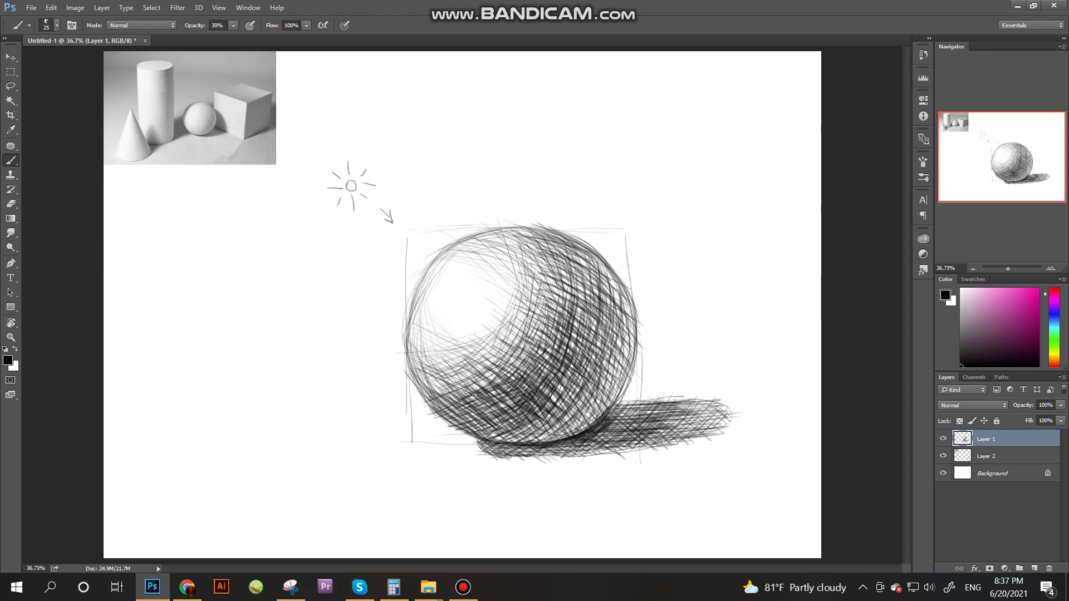
left_click_drag(498, 394, 469, 431)
mouse_move(532, 359)
left_mouse_down()
mouse_move(574, 400)
mouse_move(578, 385)
left_mouse_up()
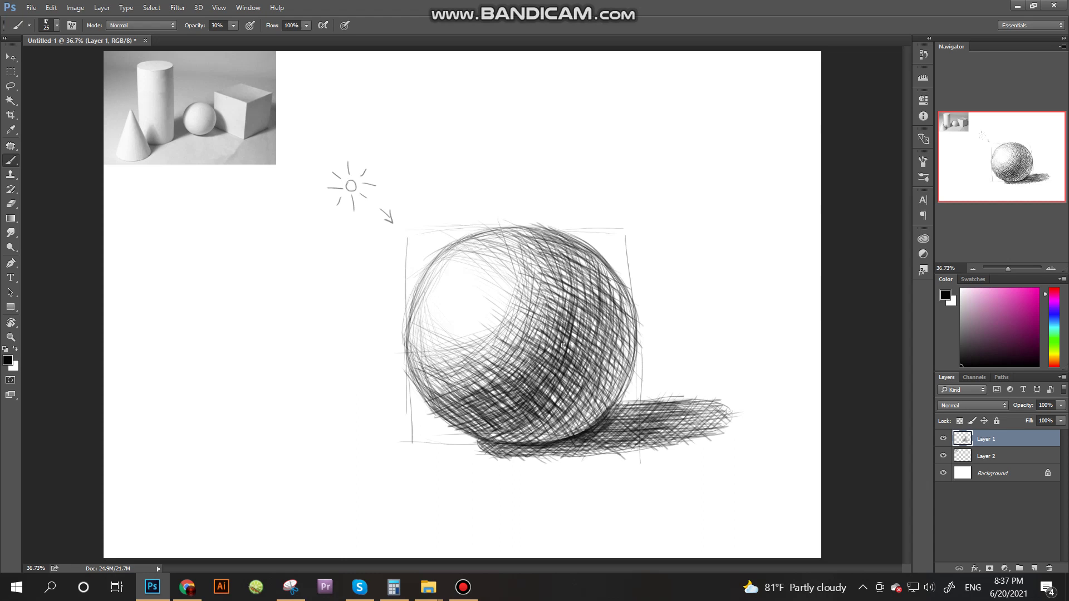
left_click_drag(553, 337, 591, 365)
Hatch from the upper core shadow to the sphere's right edge and darken that edge with curved strokes
mouse_move(563, 315)
left_mouse_down()
mouse_move(582, 336)
mouse_move(605, 314)
left_mouse_up()
left_click_drag(565, 283, 607, 302)
left_click_drag(595, 259, 634, 323)
left_click_drag(609, 281, 639, 351)
left_click_drag(593, 261, 635, 368)
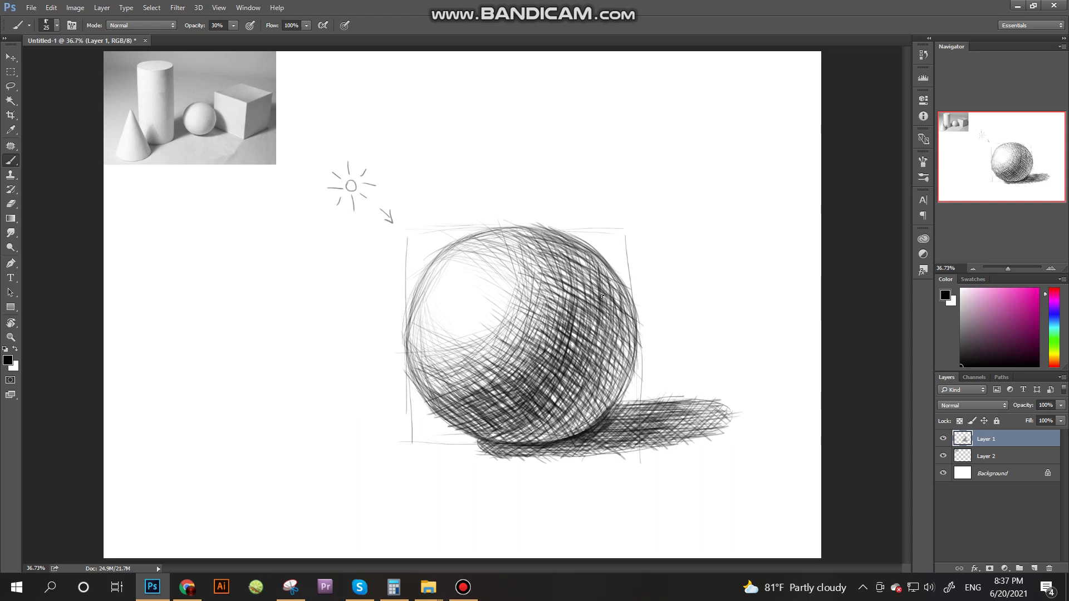
mouse_move(603, 307)
left_mouse_down()
mouse_move(633, 378)
mouse_move(620, 406)
left_mouse_up()
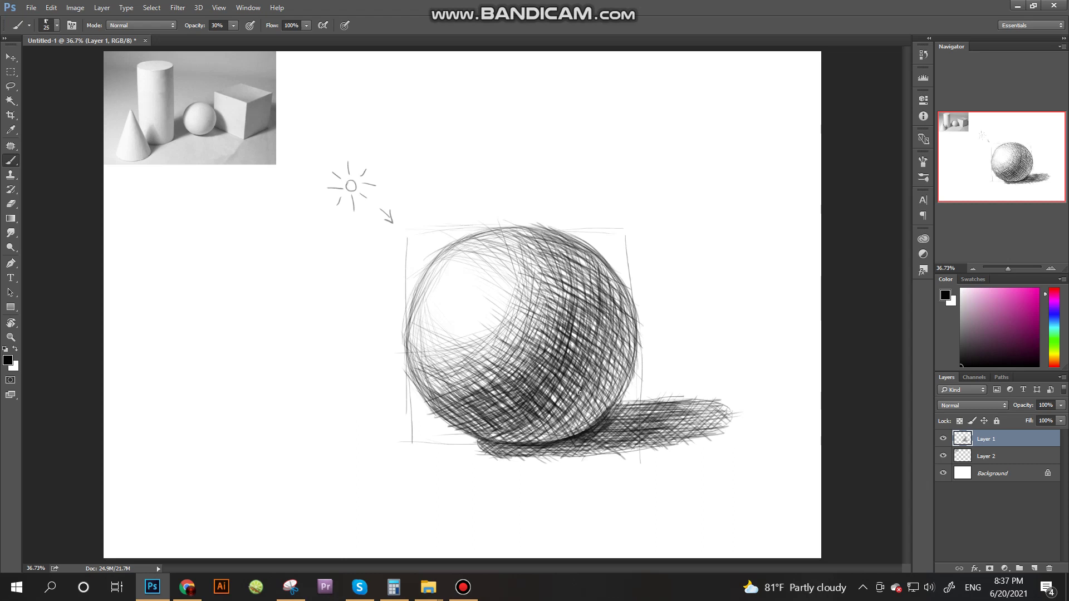
Add short curved strokes along the sphere's underside from the lower right to the lower left
mouse_move(596, 368)
left_mouse_down()
mouse_move(609, 412)
mouse_move(599, 428)
left_mouse_up()
mouse_move(564, 379)
left_mouse_down()
mouse_move(593, 423)
mouse_move(579, 435)
left_mouse_up()
left_click_drag(549, 402, 567, 437)
mouse_move(536, 406)
left_mouse_down()
mouse_move(562, 441)
mouse_move(550, 443)
left_mouse_up()
mouse_move(500, 393)
left_mouse_down()
mouse_move(542, 460)
mouse_move(526, 444)
left_mouse_up()
mouse_move(483, 409)
left_mouse_down()
mouse_move(513, 444)
mouse_move(501, 442)
left_mouse_up()
mouse_move(454, 402)
left_mouse_down()
mouse_move(486, 440)
mouse_move(474, 431)
left_mouse_up()
left_click_drag(430, 398, 469, 438)
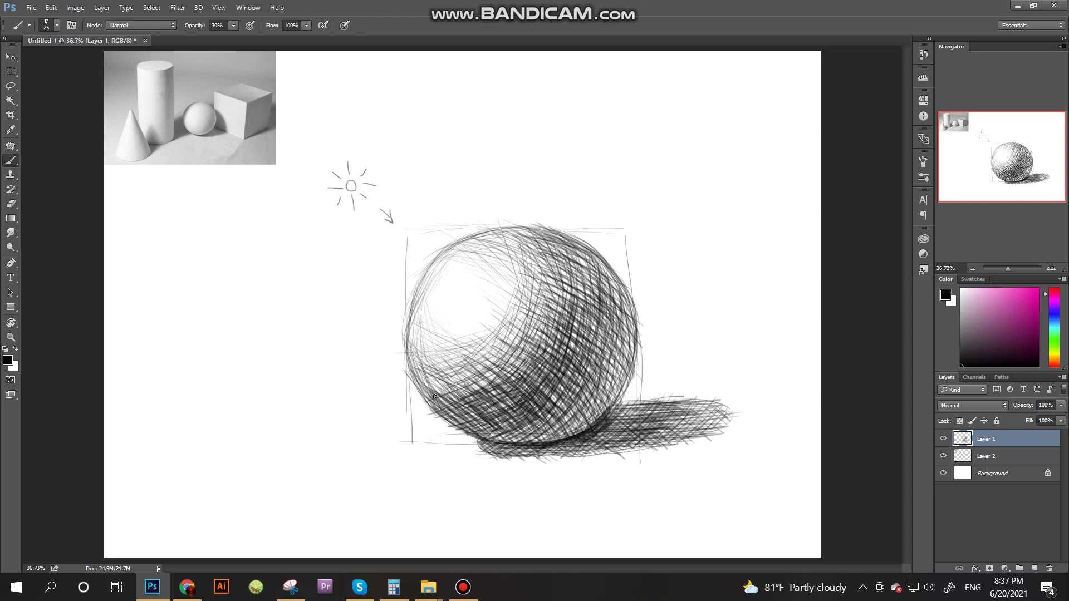
Blend the lower-left halftone with more hatching and reinforce the sphere's top and upper-left contour
mouse_move(404, 362)
left_mouse_down()
mouse_move(417, 386)
mouse_move(446, 391)
left_mouse_up()
left_click_drag(519, 366, 503, 379)
left_click_drag(548, 308, 462, 386)
mouse_move(503, 222)
left_mouse_down()
mouse_move(548, 239)
mouse_move(535, 237)
left_mouse_up()
mouse_move(496, 232)
left_mouse_down()
mouse_move(555, 250)
mouse_move(530, 242)
left_mouse_up()
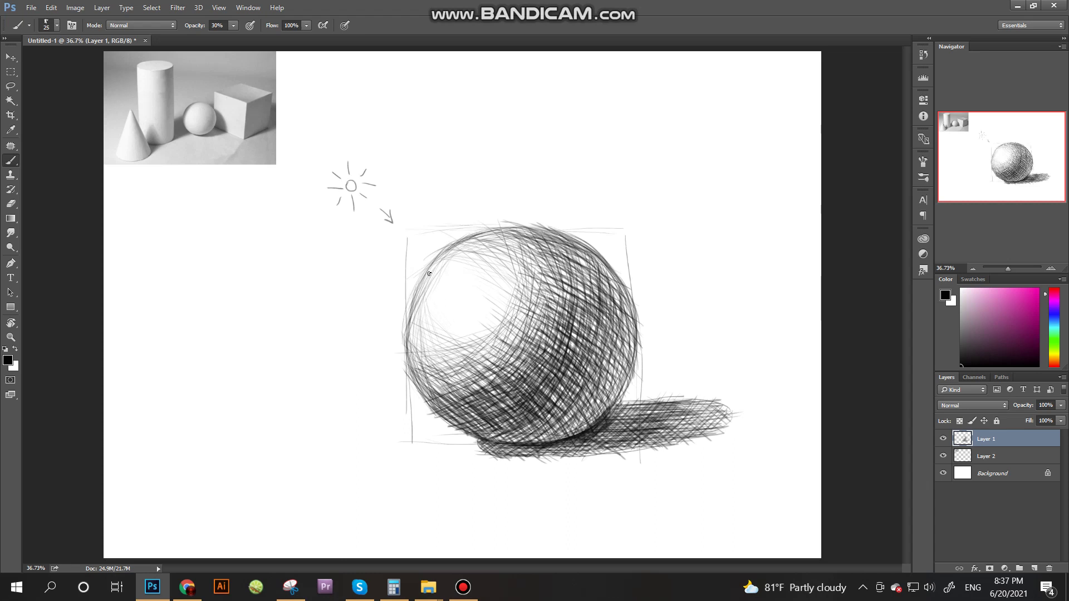
left_click_drag(431, 281, 482, 243)
Soften the transition between the highlight and the core shadow with short strokes across the boundary
left_click_drag(531, 293, 511, 344)
mouse_move(509, 268)
left_mouse_down()
mouse_move(561, 304)
mouse_move(574, 347)
left_mouse_up()
left_click_drag(528, 309, 559, 353)
left_click_drag(507, 292, 526, 319)
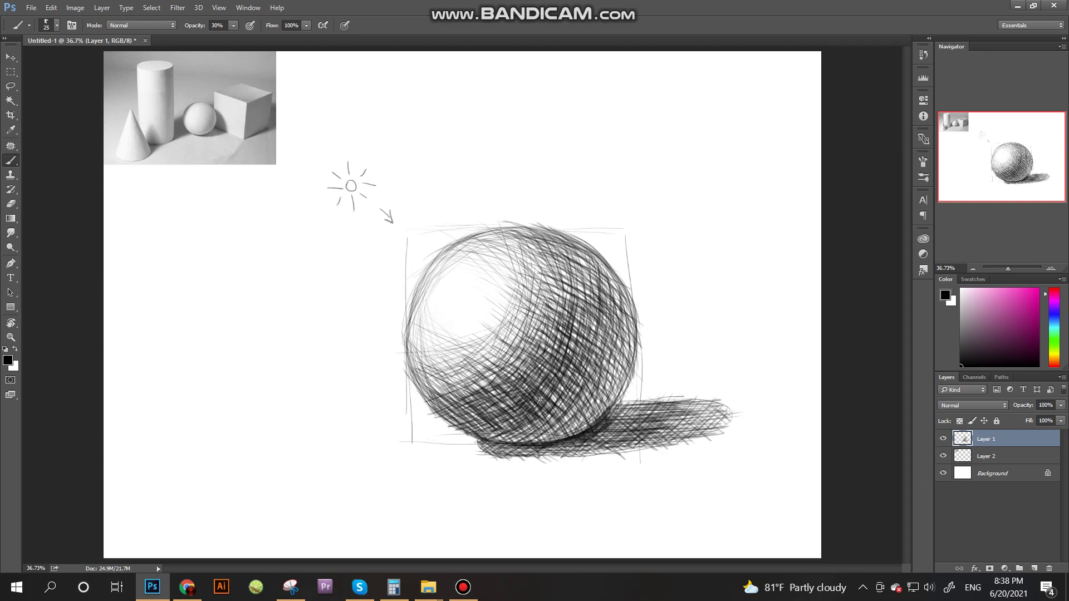